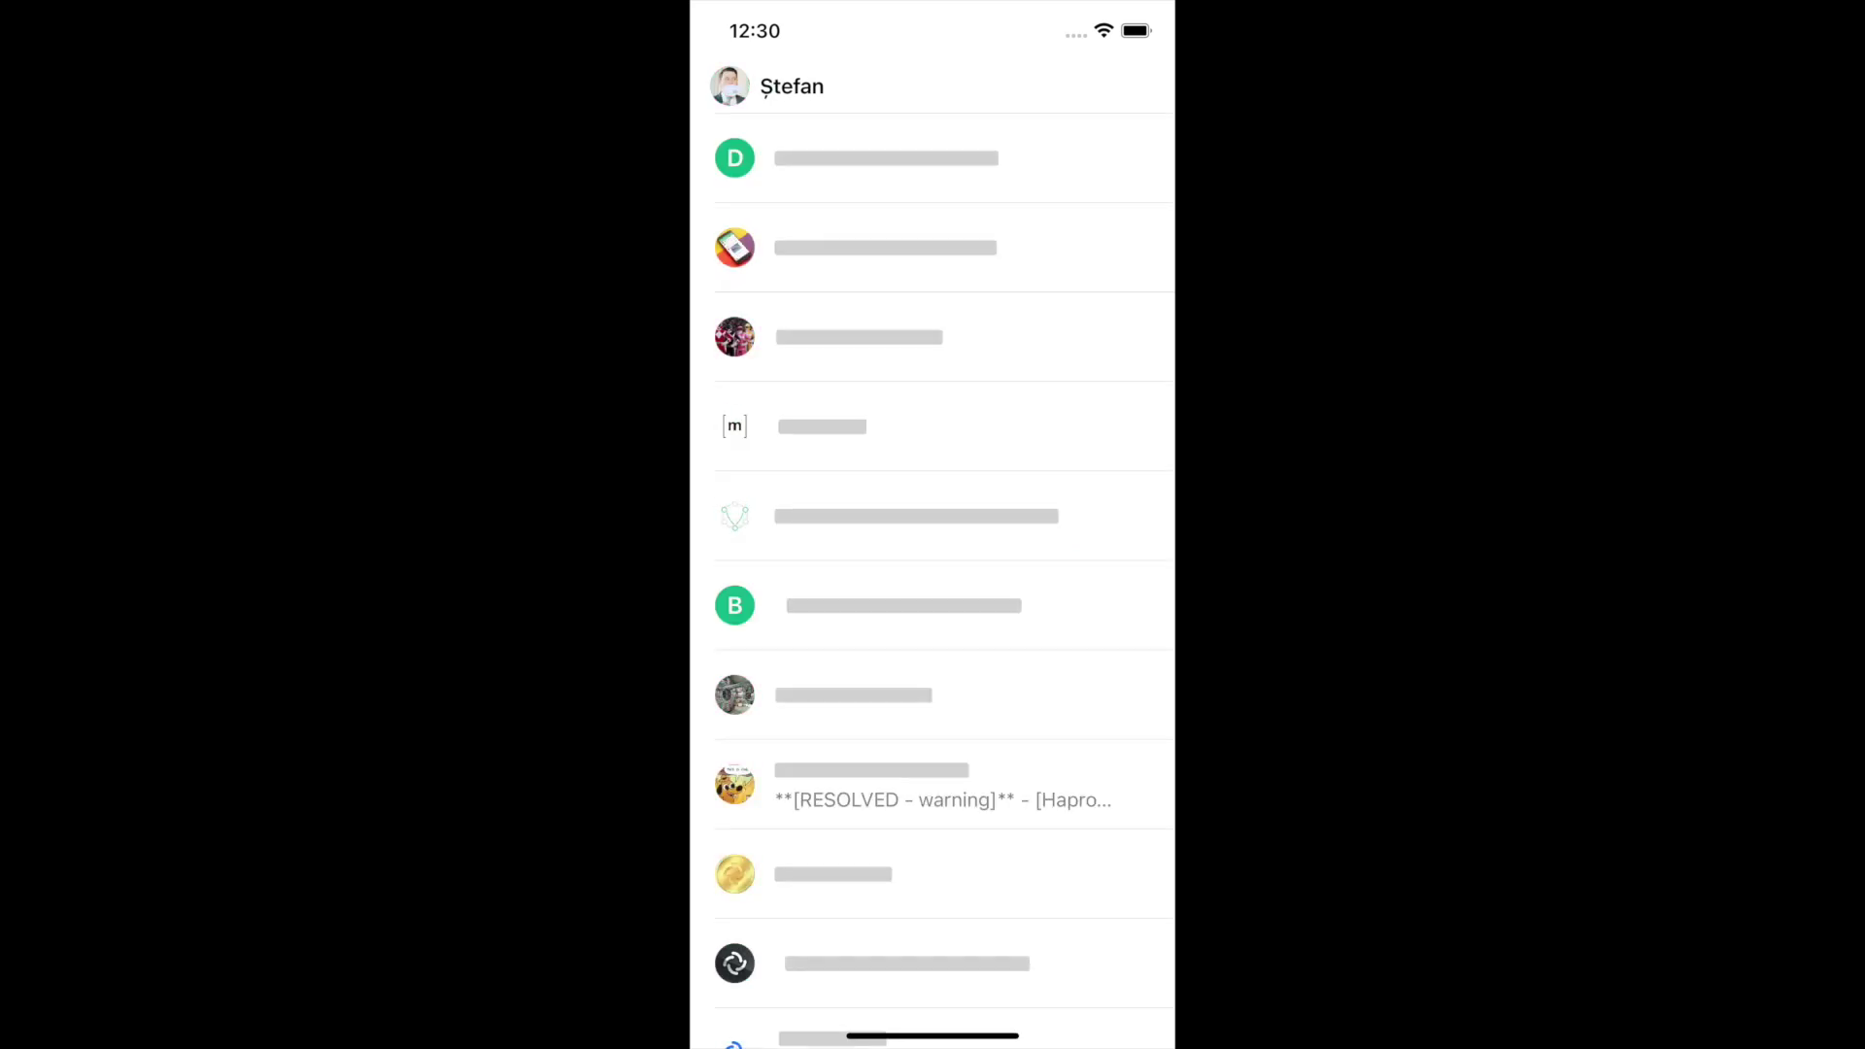
Step: Browse through the long chat room list to examine its entries
scroll(933, 573, "down", 15)
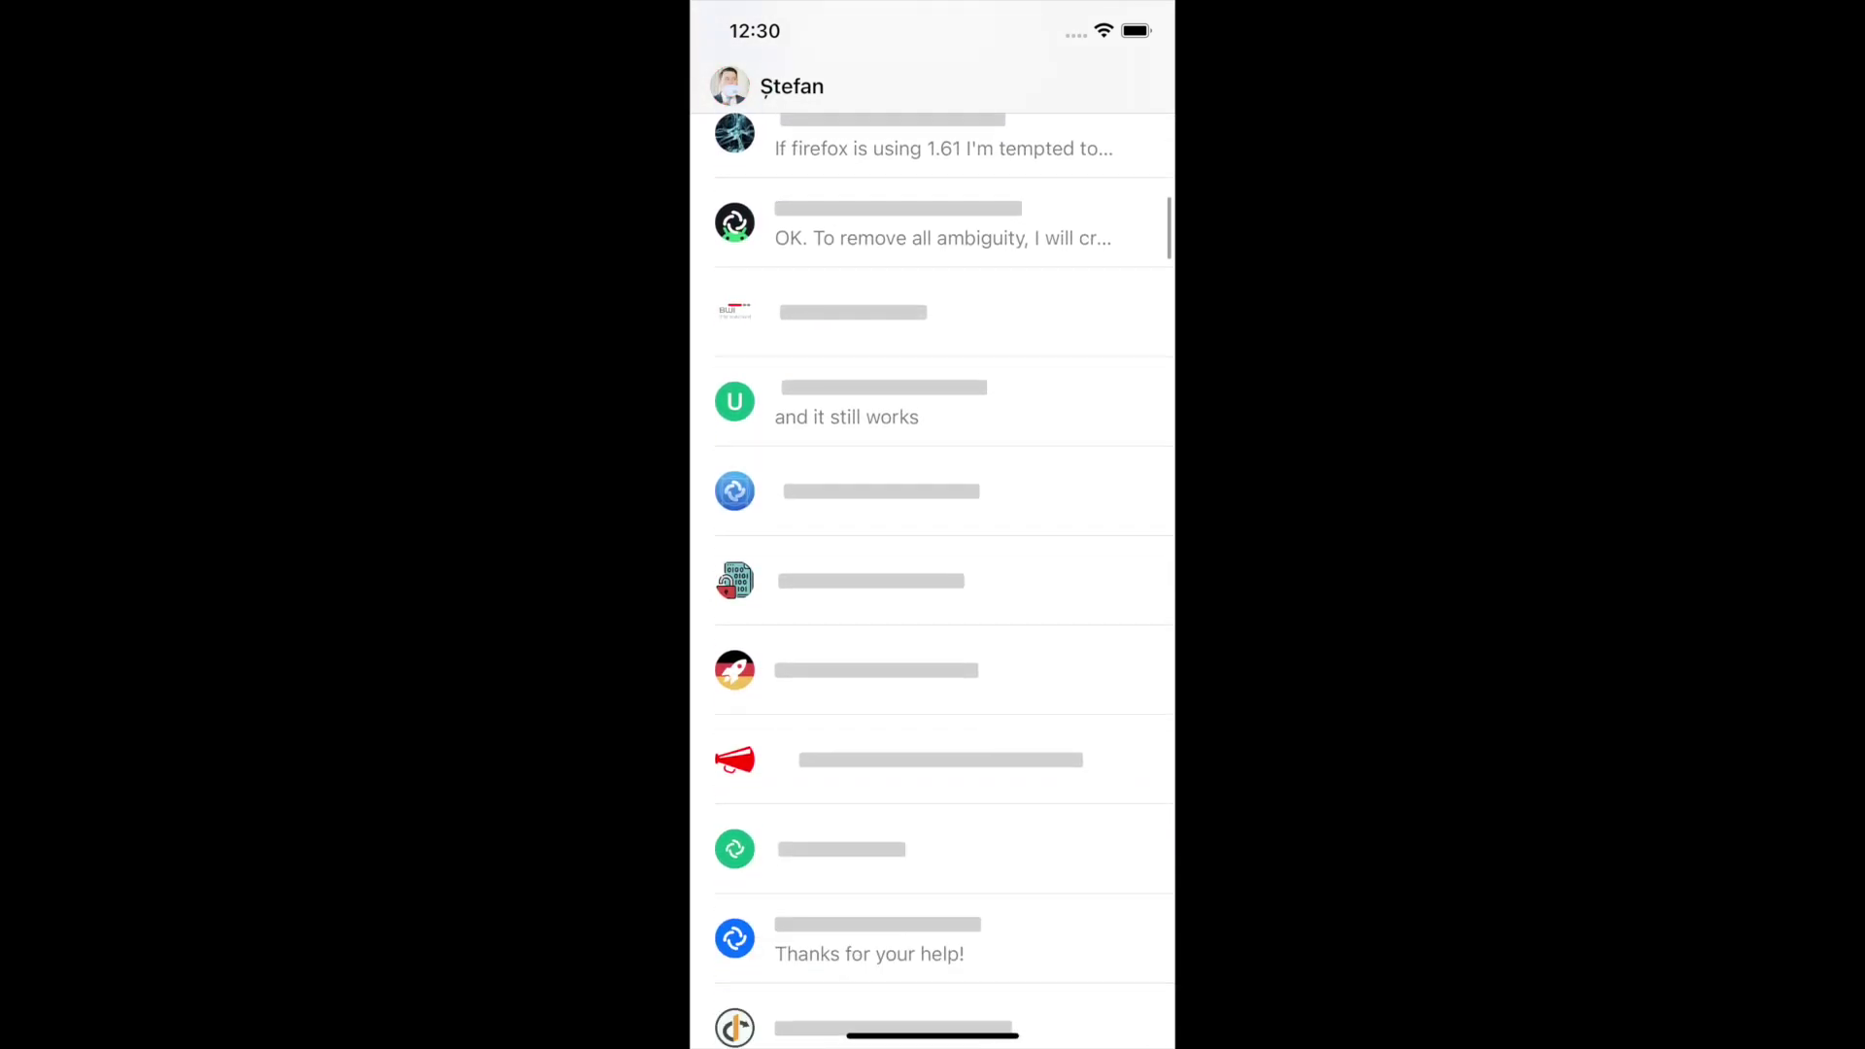
scroll(933, 573, "down", 15)
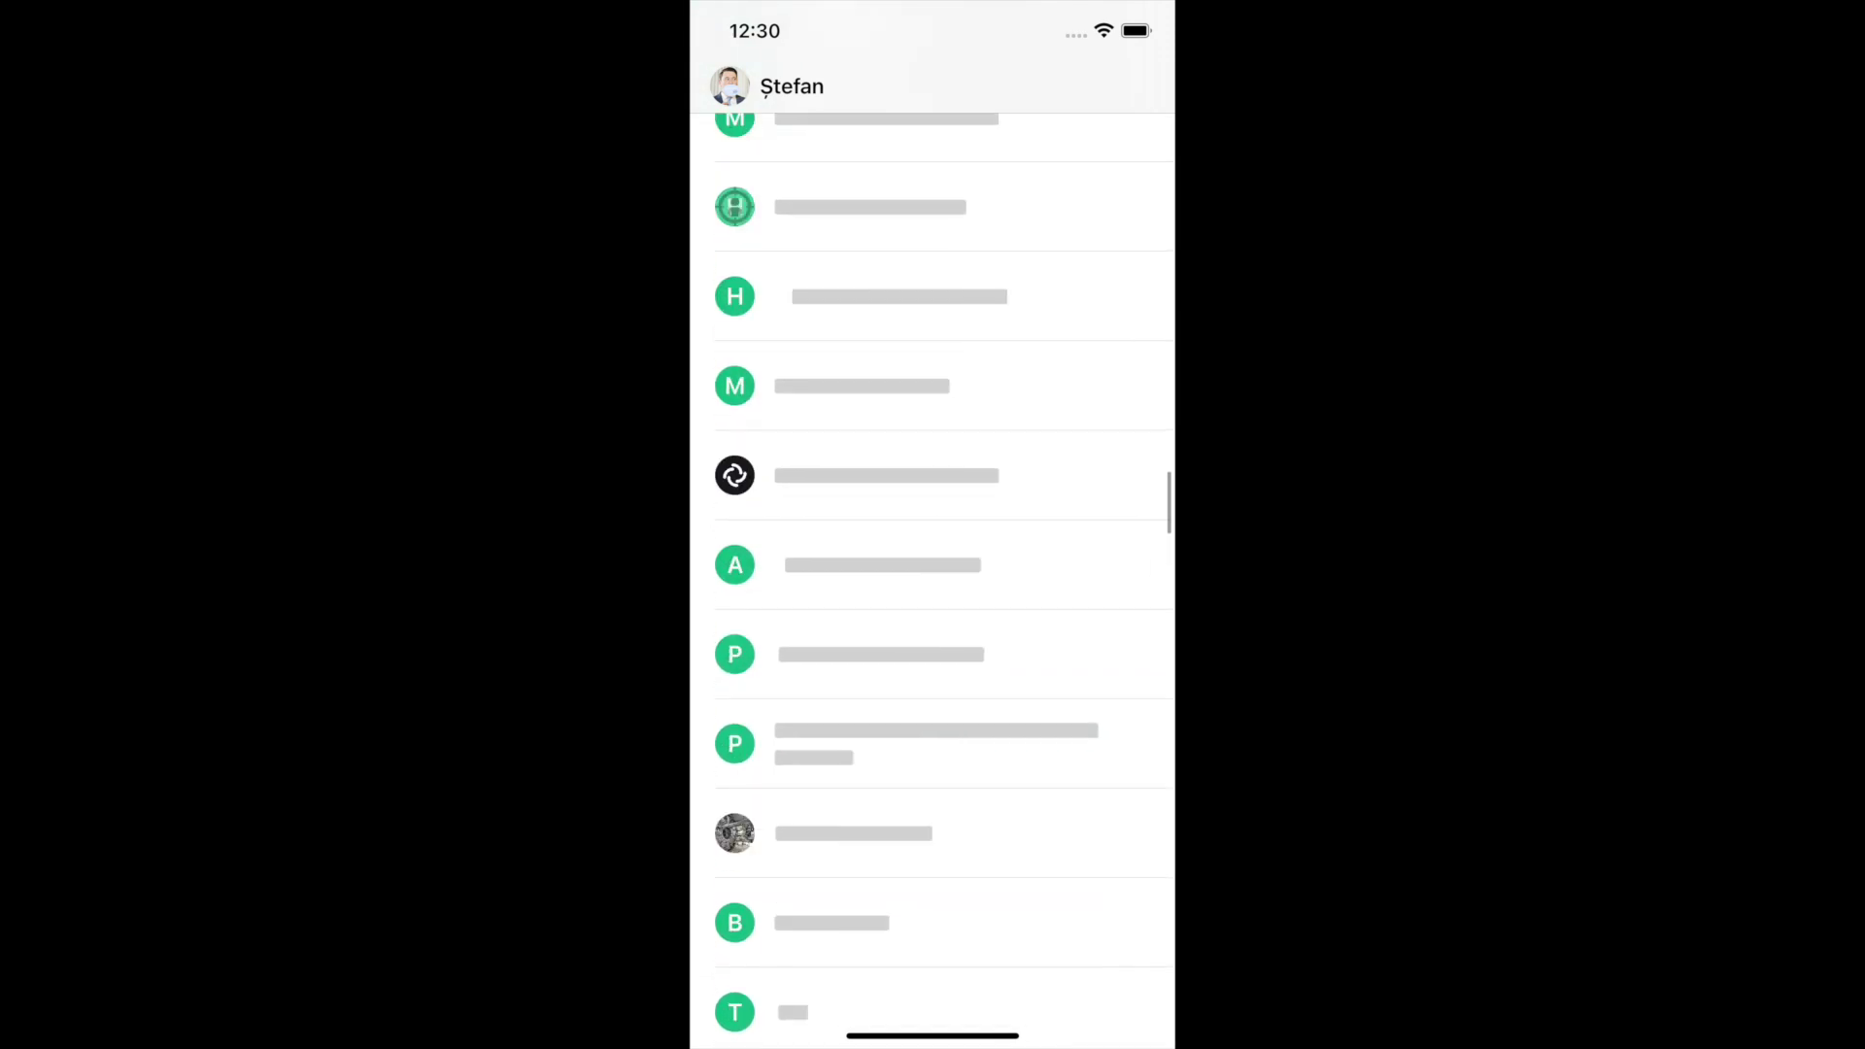
scroll(932, 573, "down", 15)
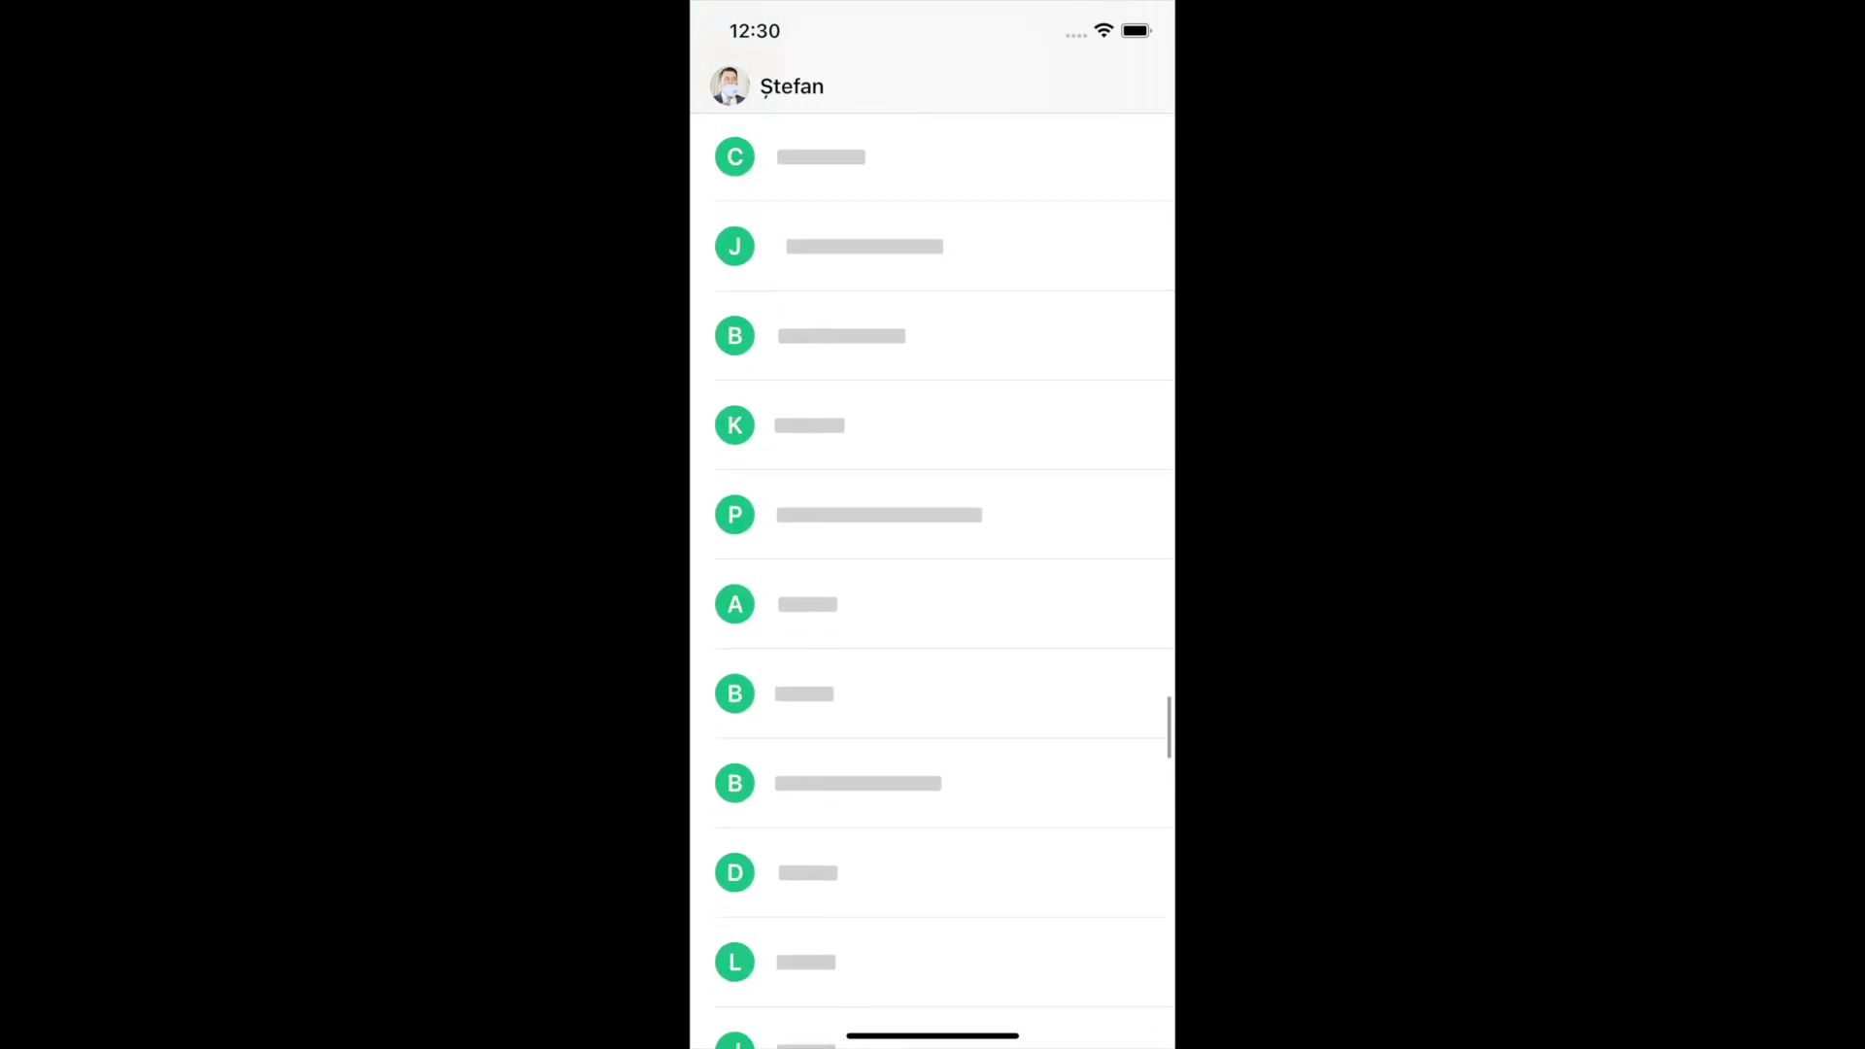
scroll(932, 573, "up", 15)
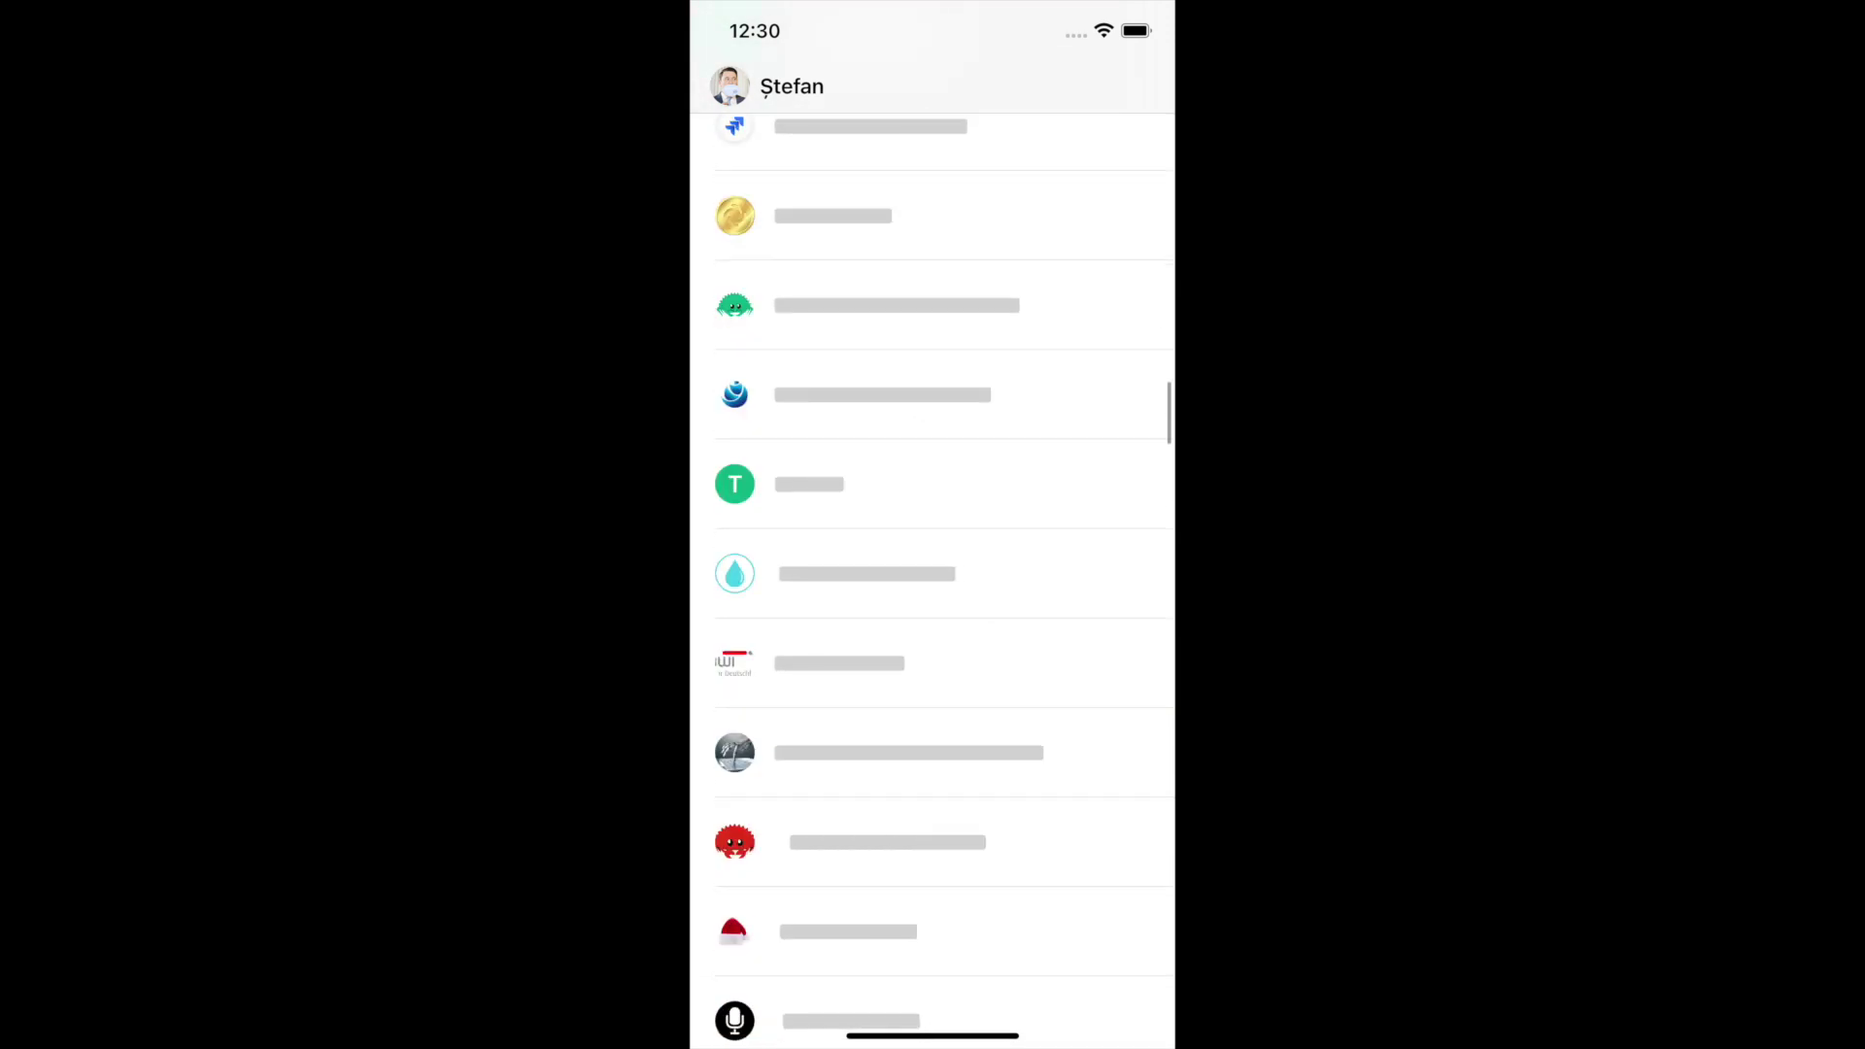
scroll(932, 573, "up", 10)
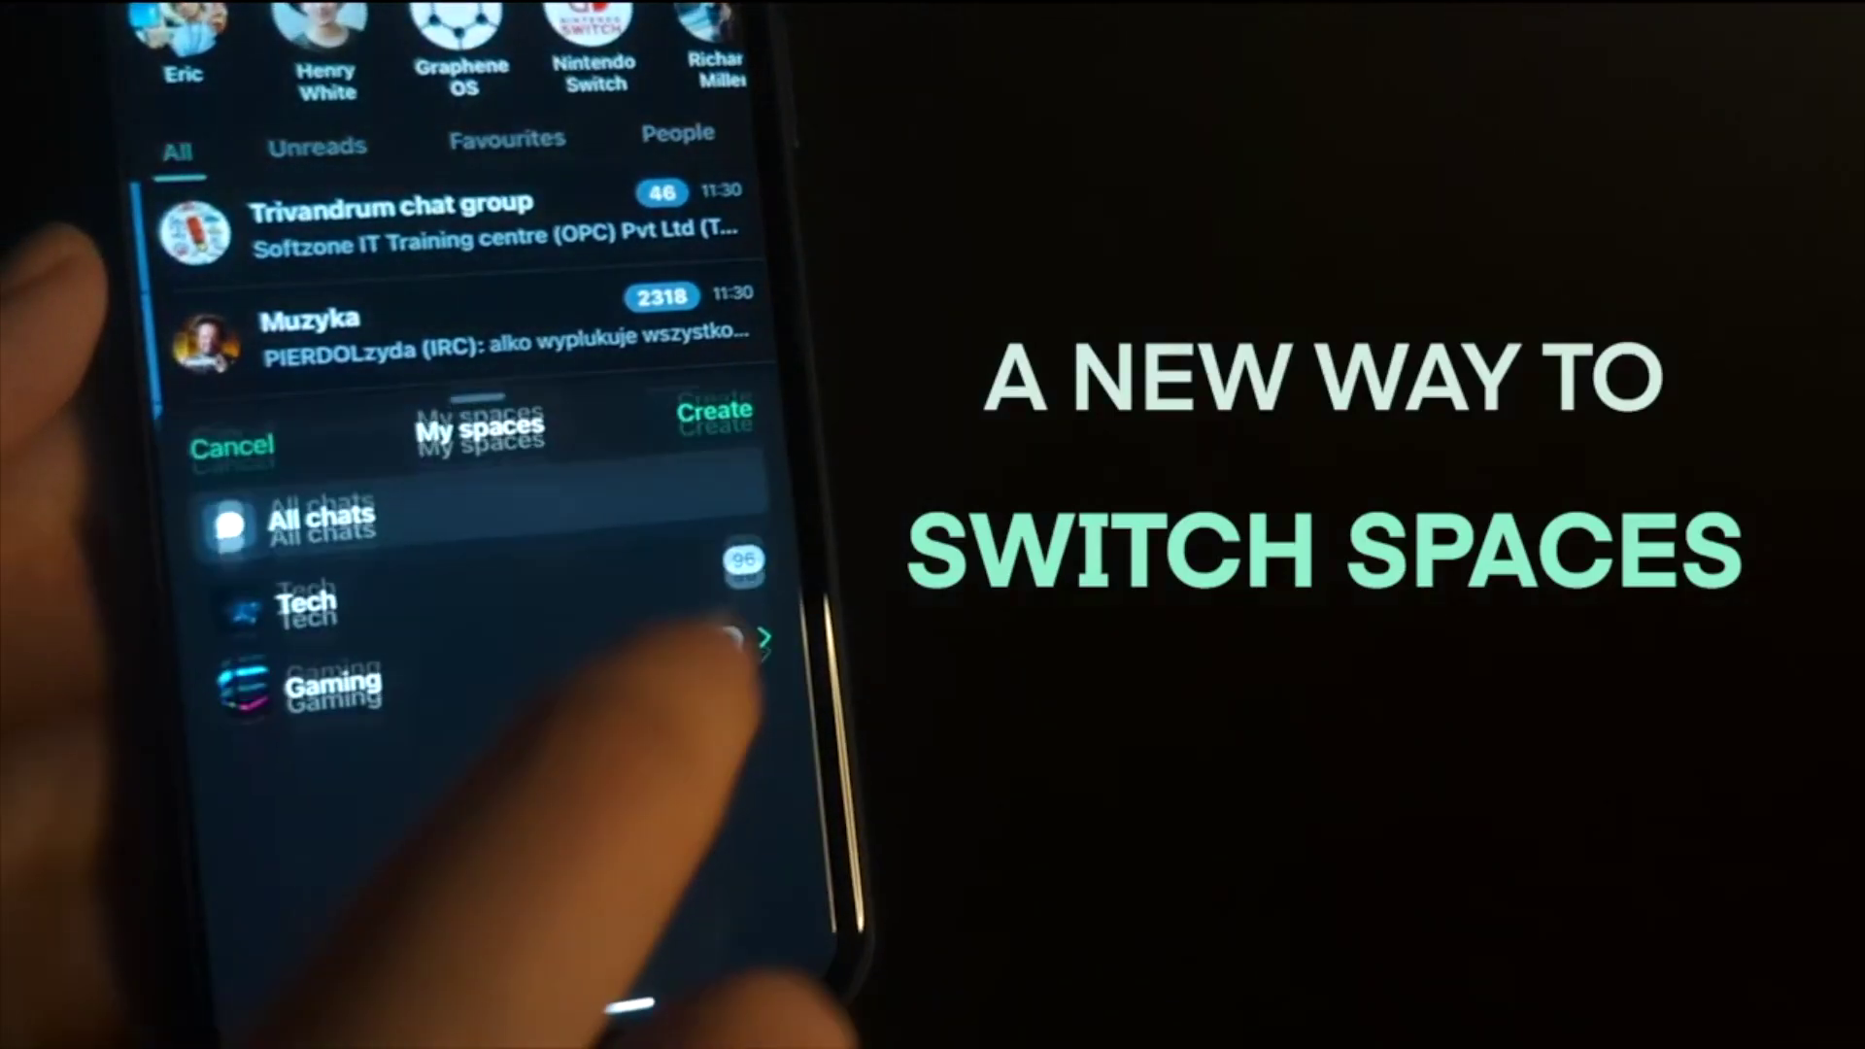
left_click(321, 614)
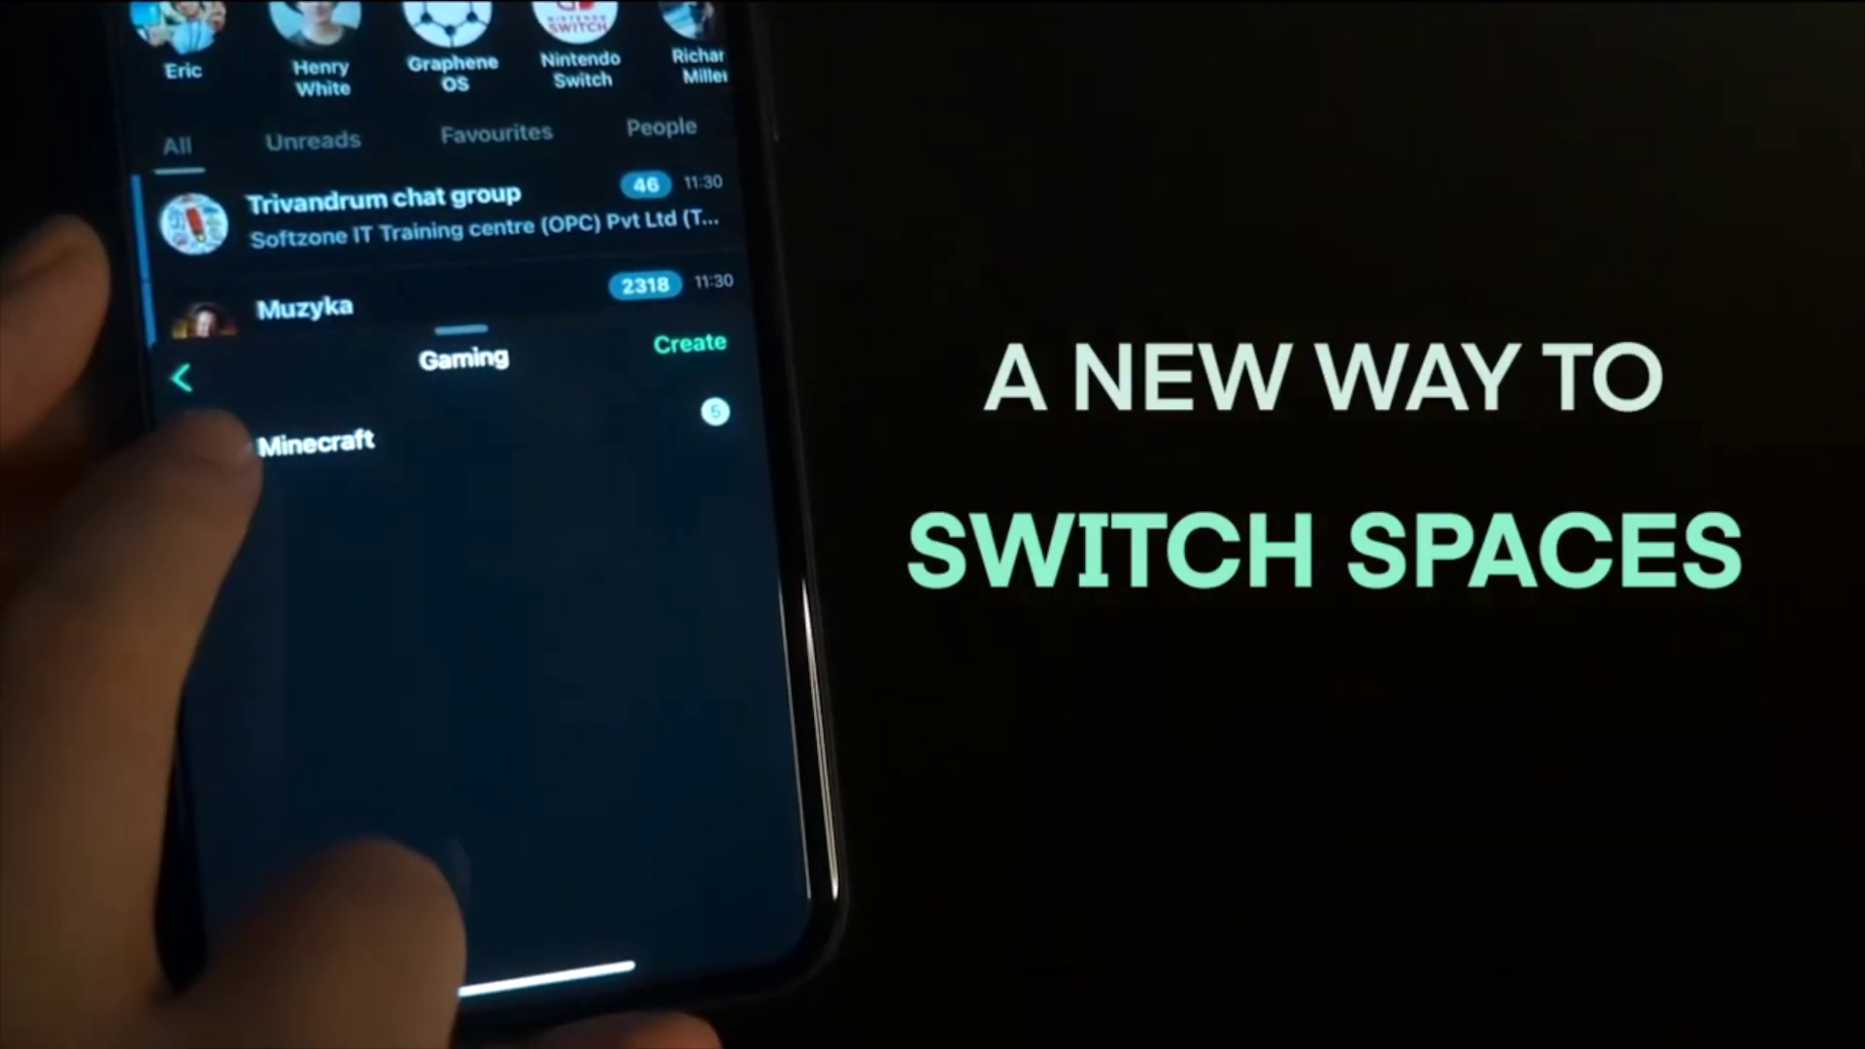
left_click(316, 447)
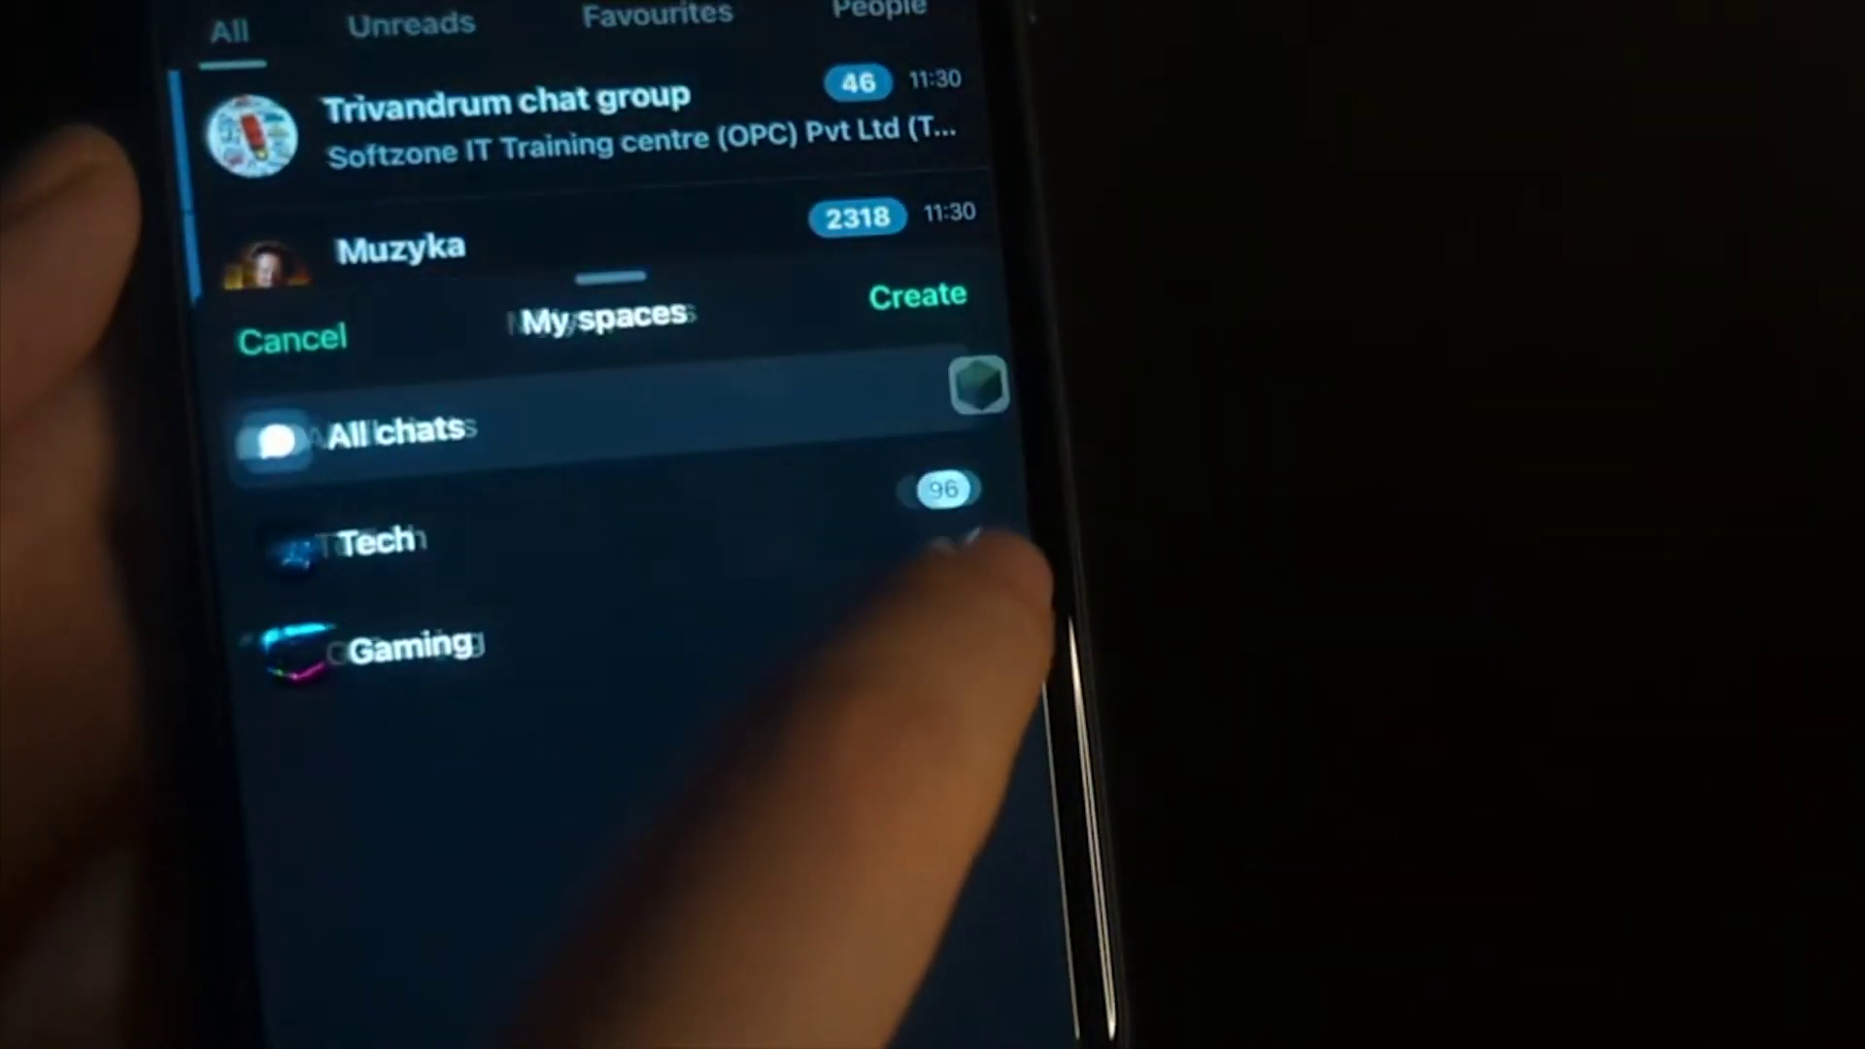
left_click(962, 651)
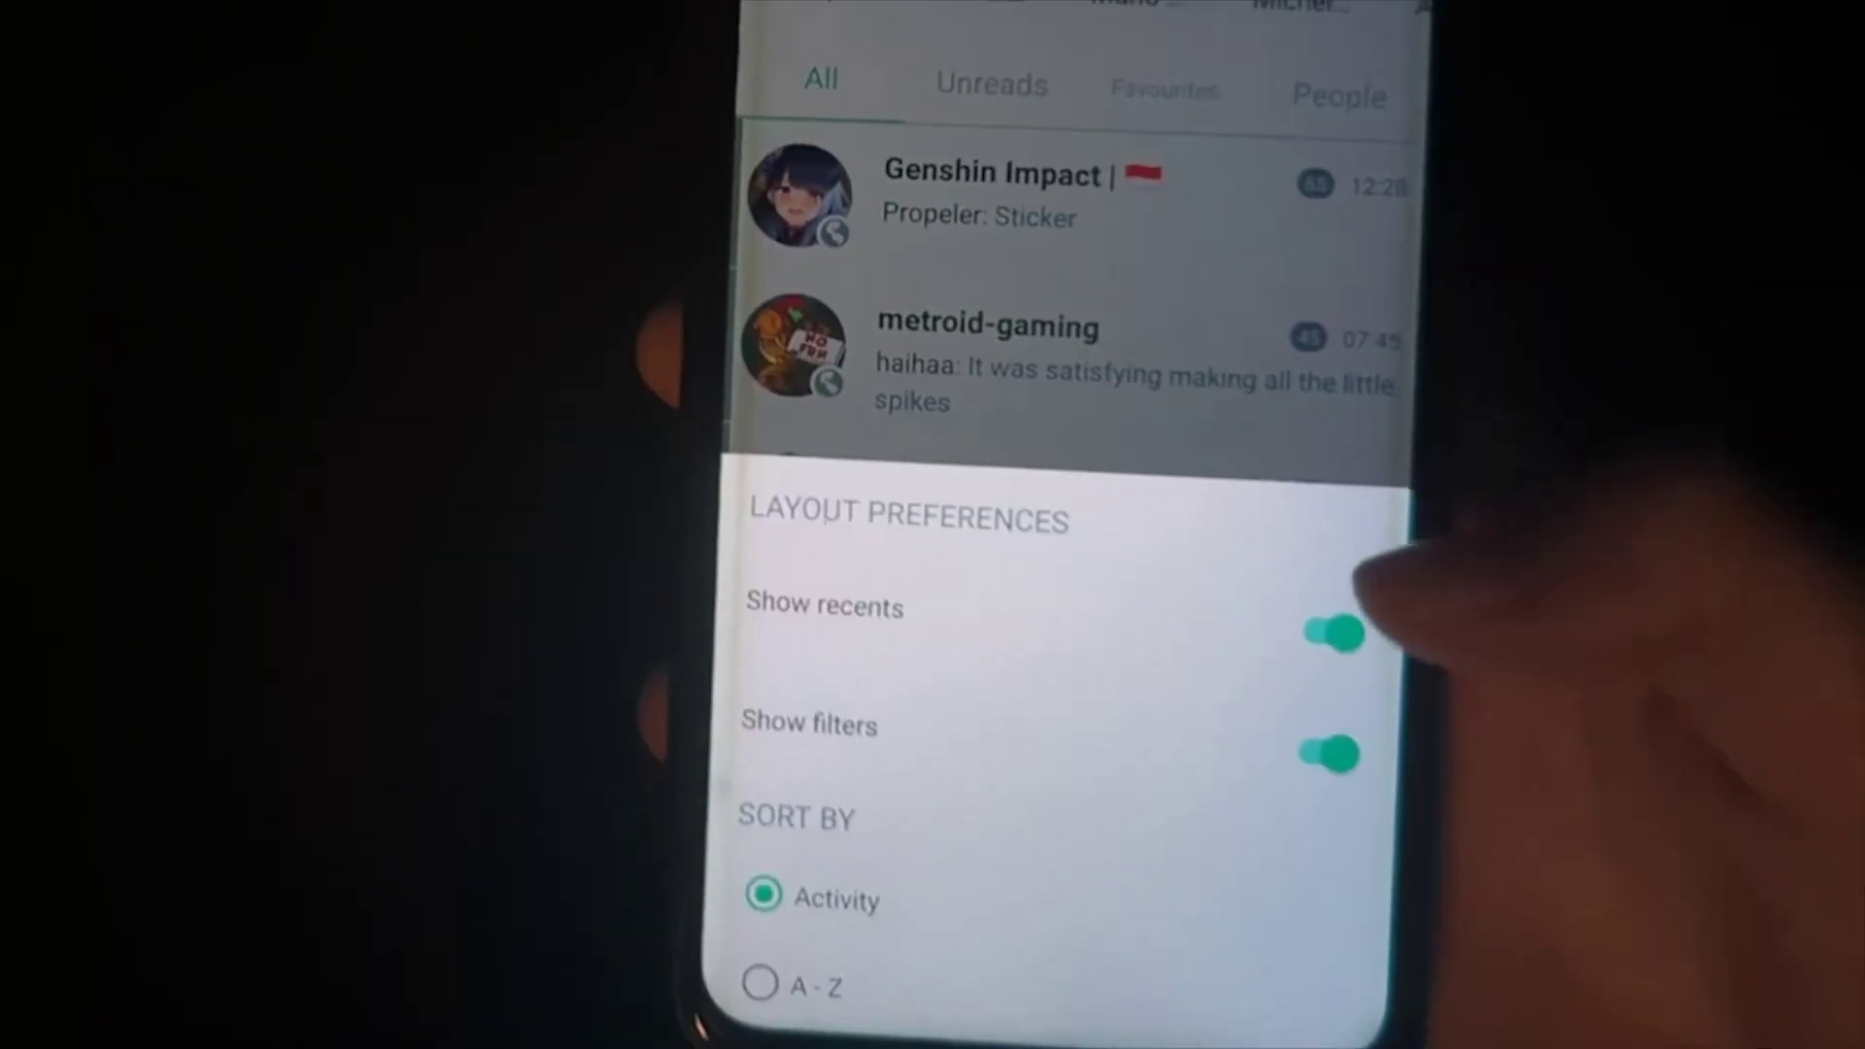
left_click(1331, 603)
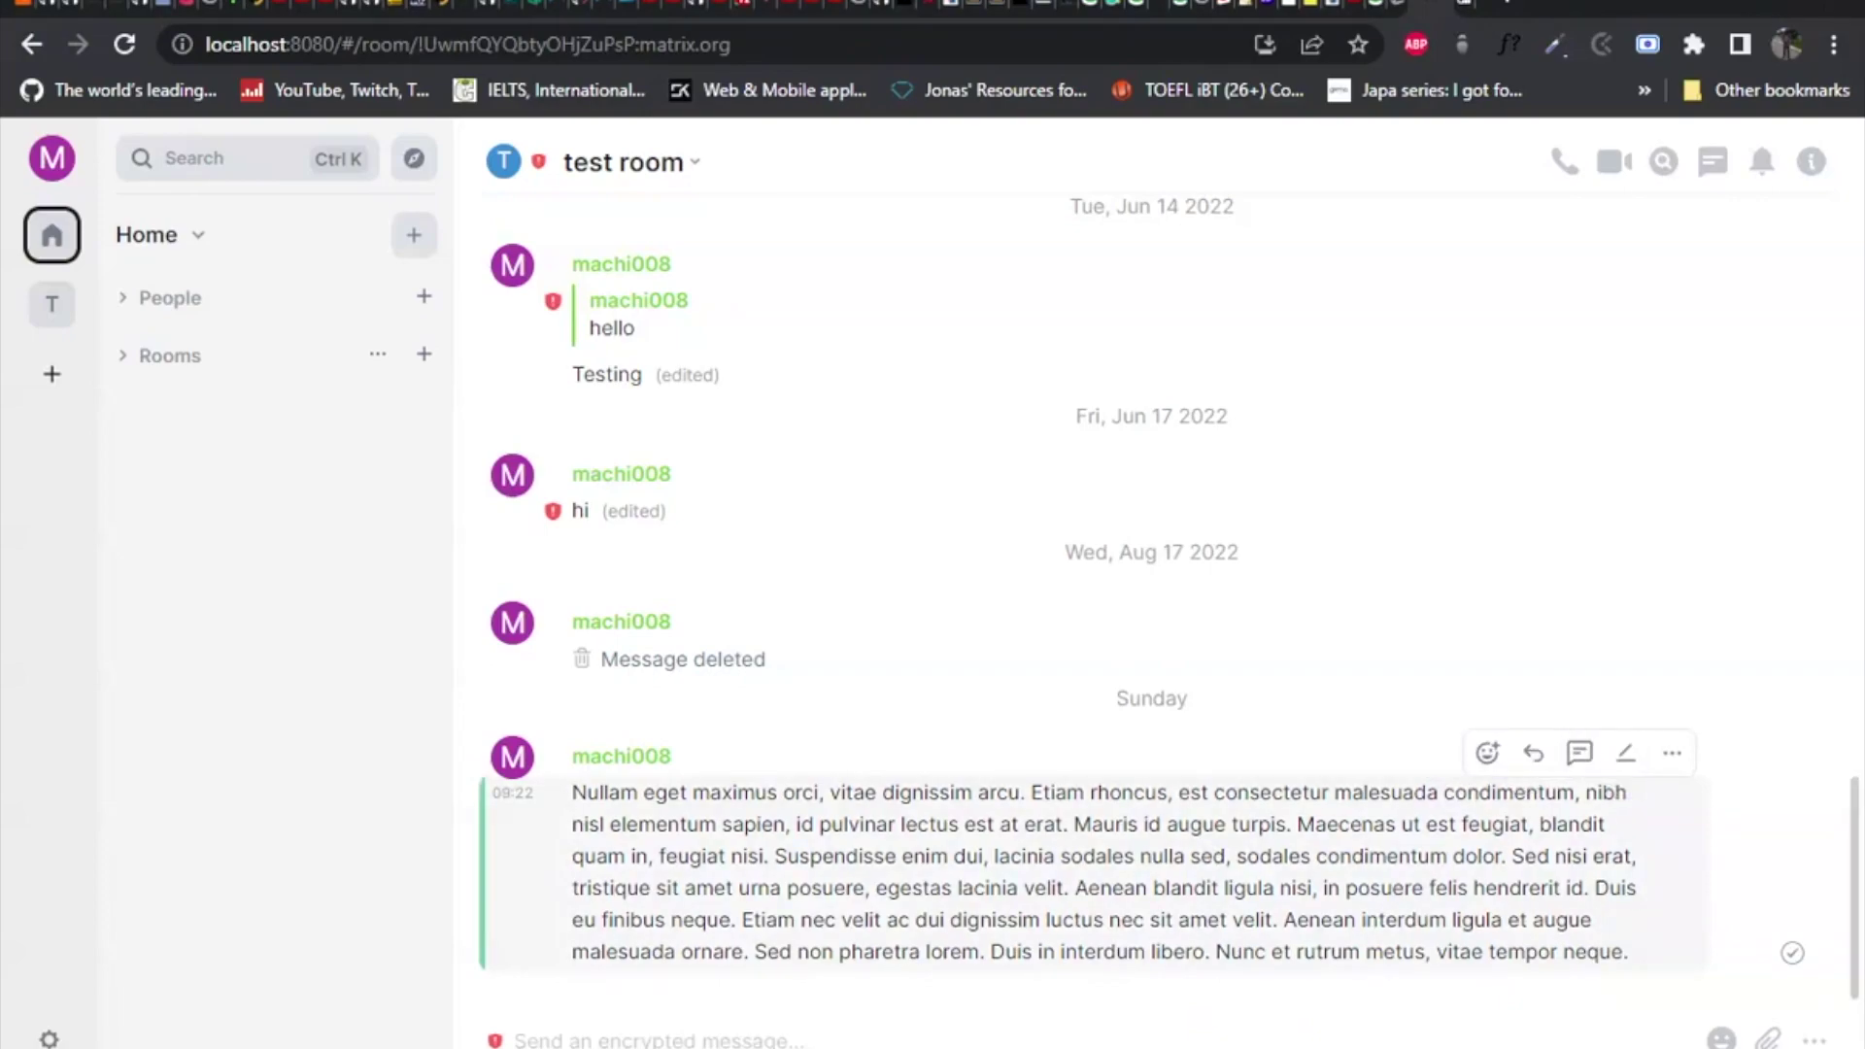
Step: Enable the Favourite Messages (under active development) option in the Labs settings and close the settings
left_click(51, 157)
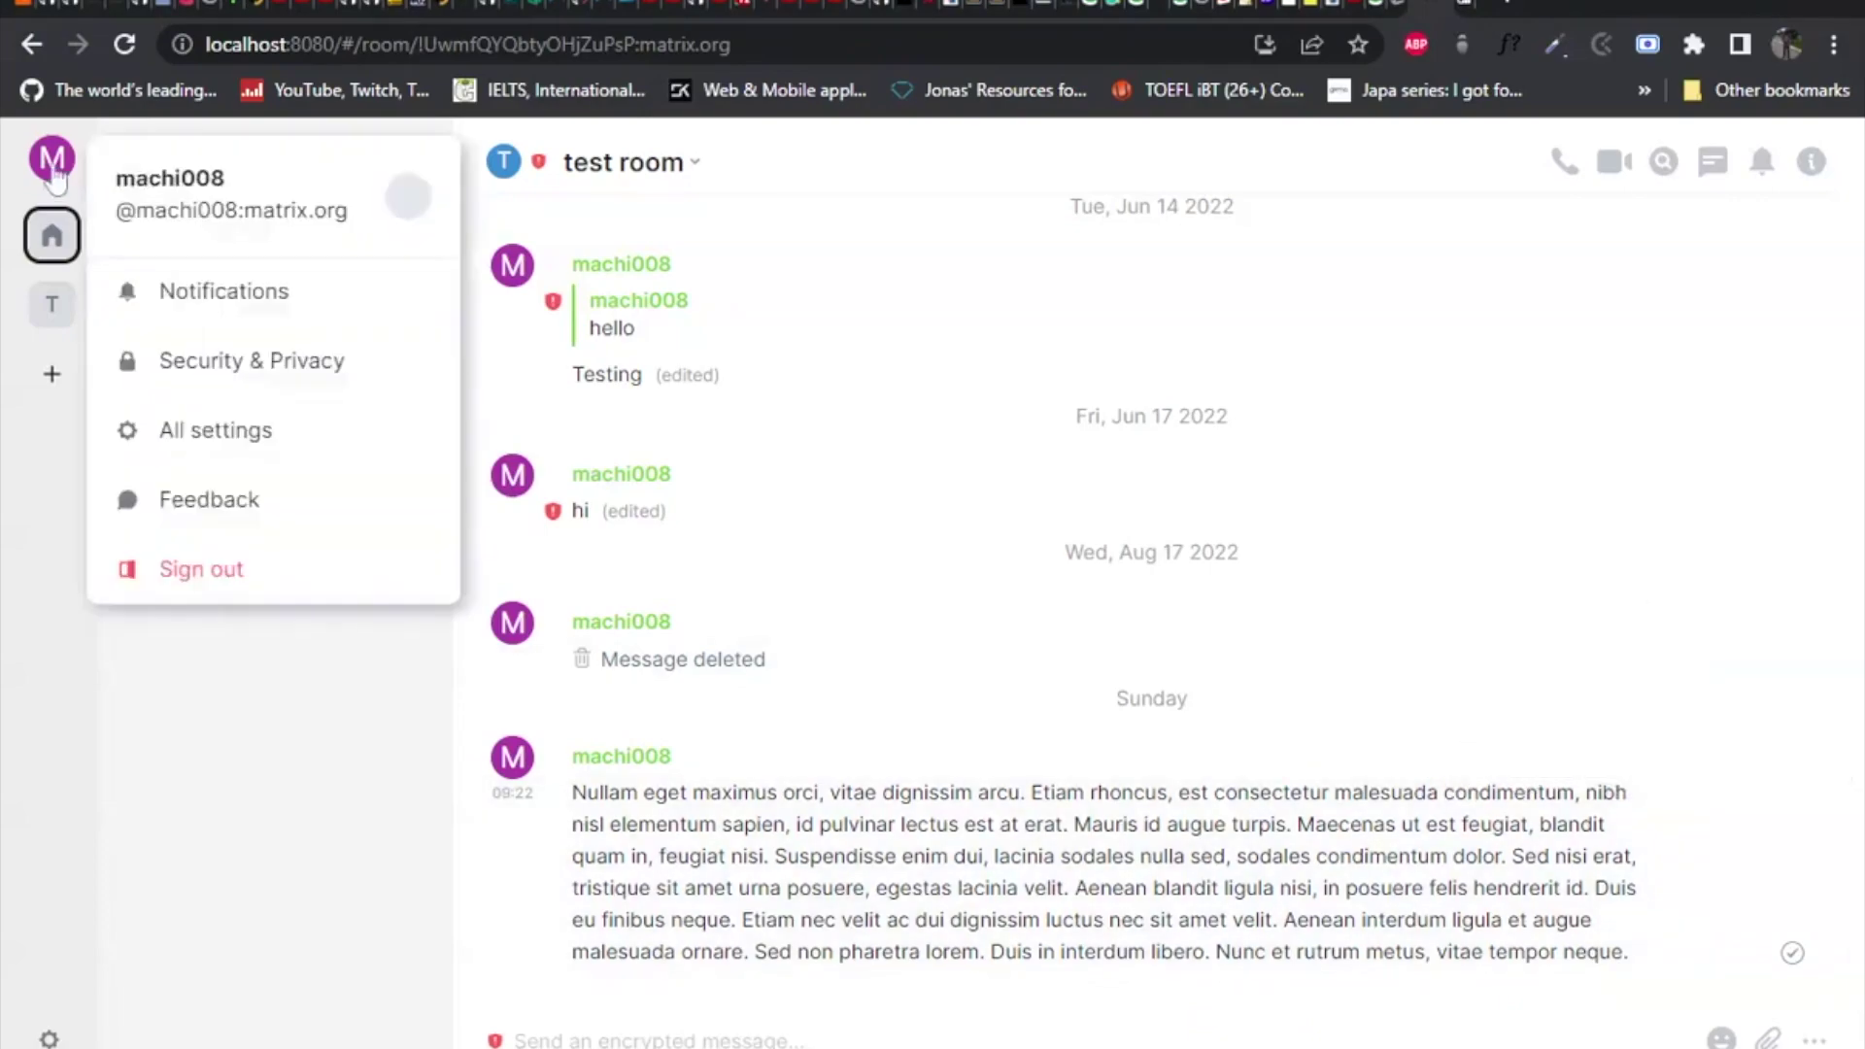
left_click(230, 432)
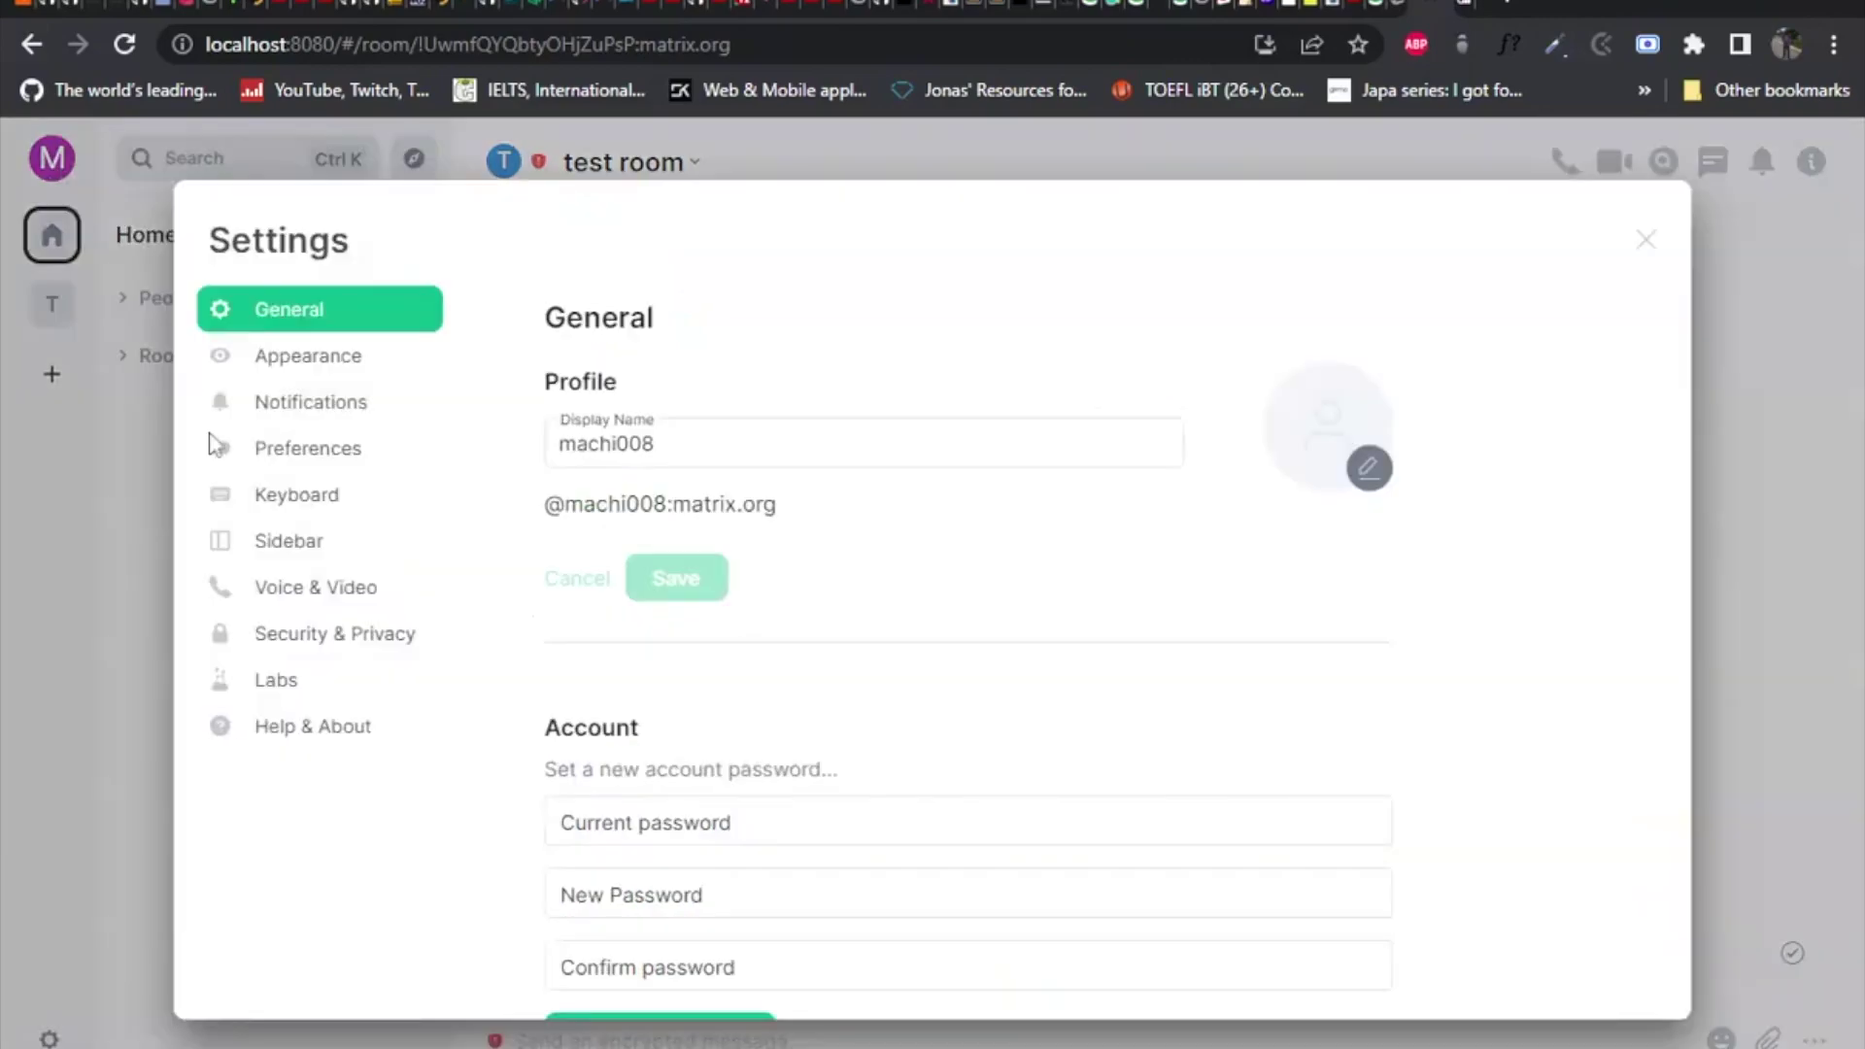
left_click(274, 683)
scroll(504, 704, "down", 10)
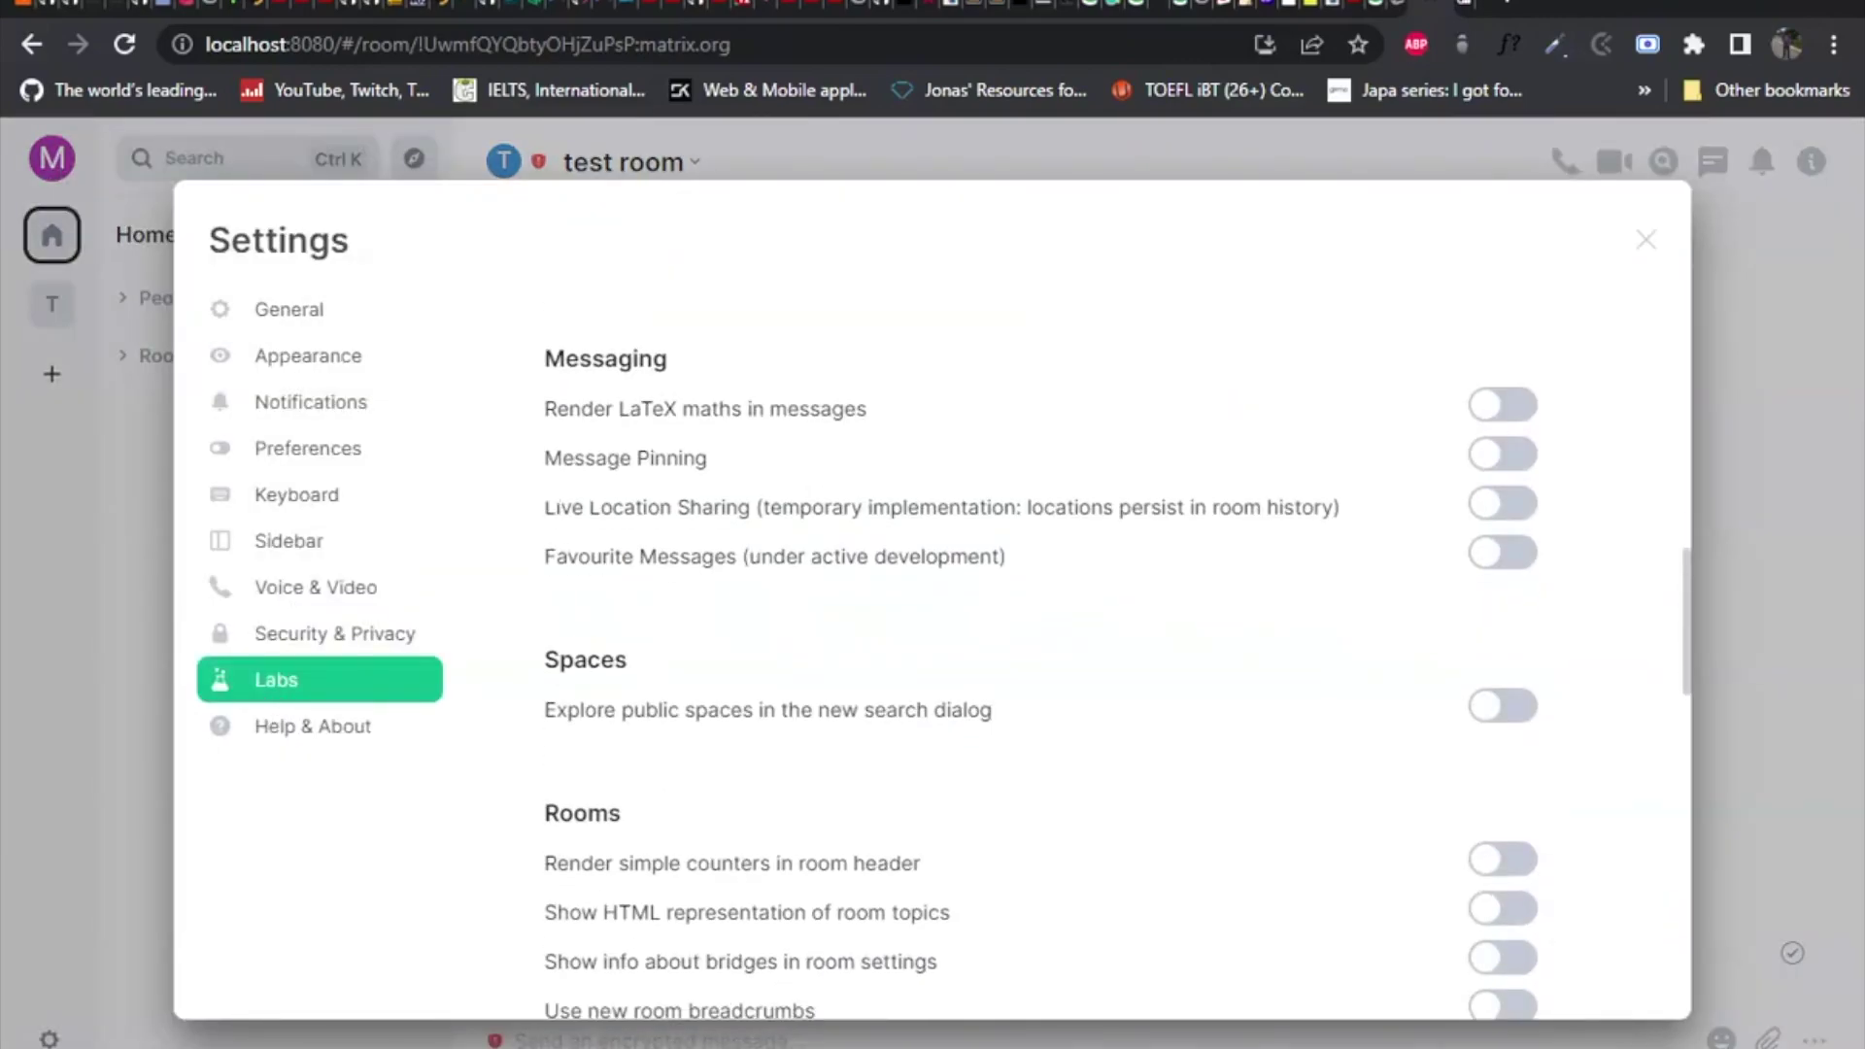
left_click_drag(552, 556, 887, 563)
left_click_drag(762, 556, 886, 557)
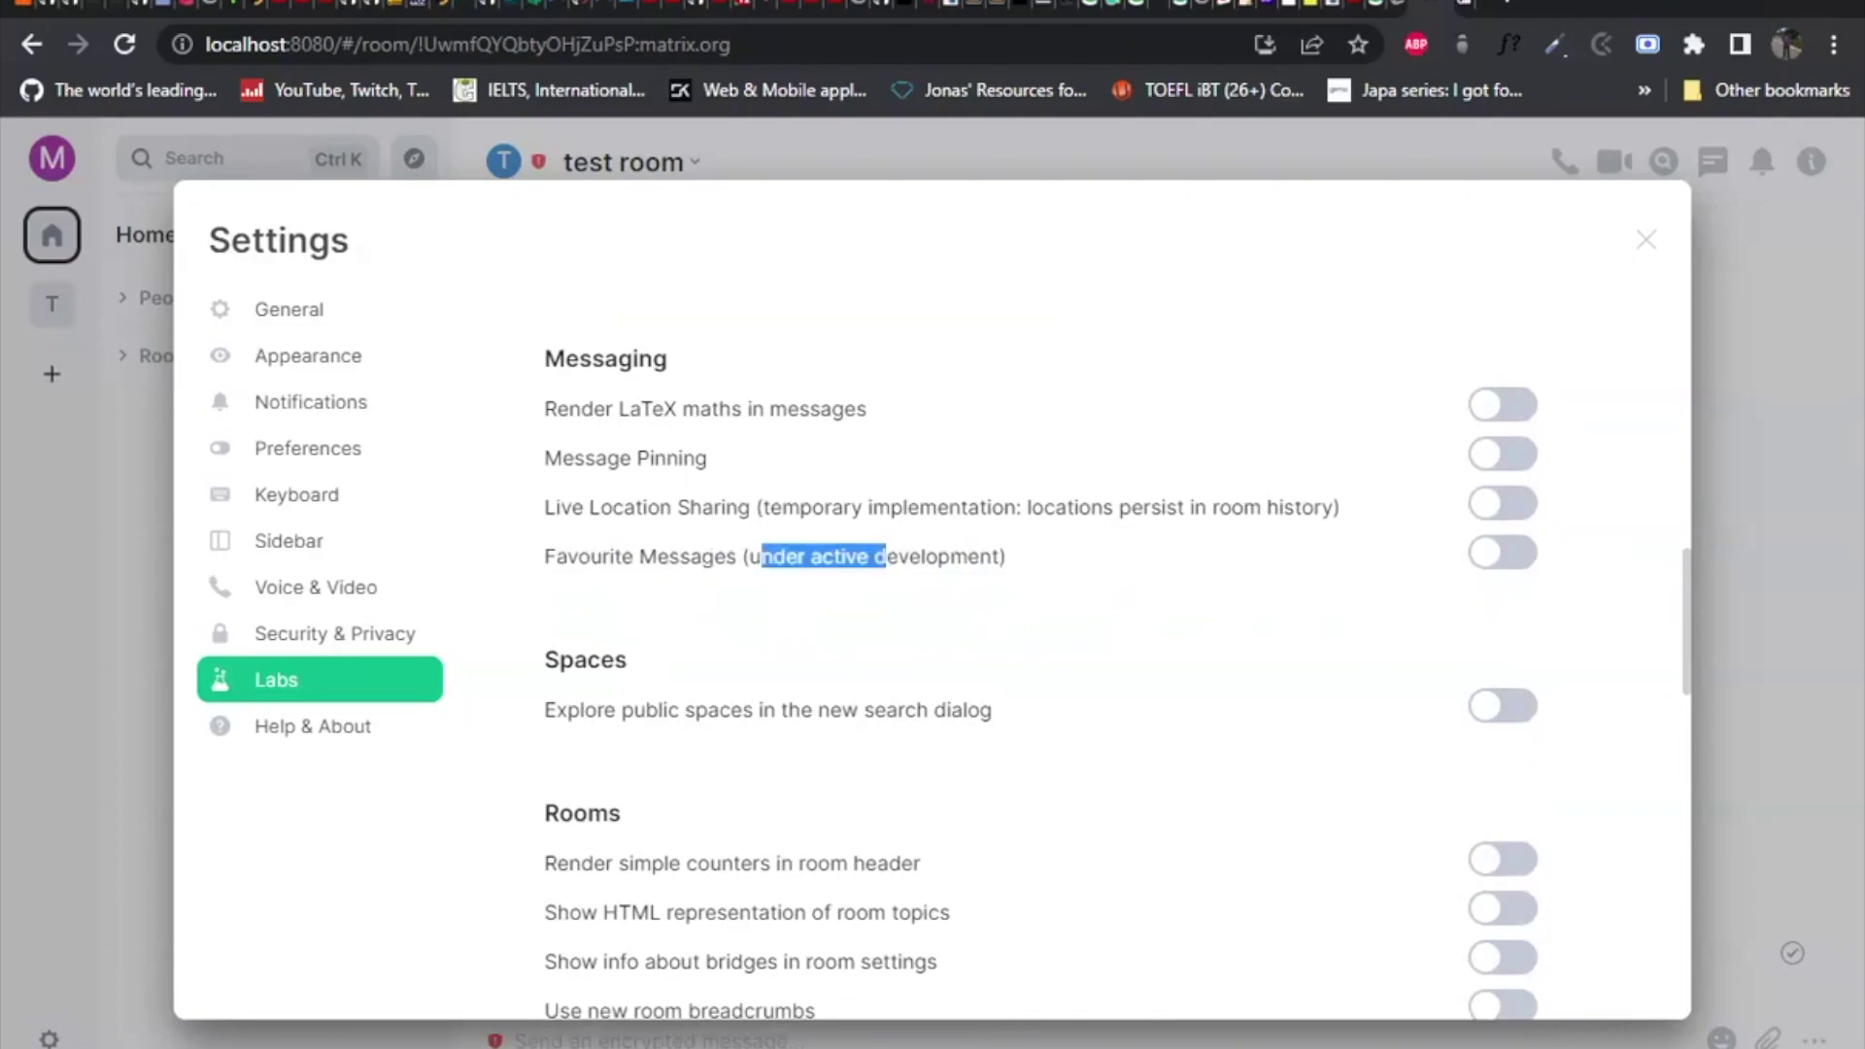
left_click(1506, 571)
left_click(1645, 240)
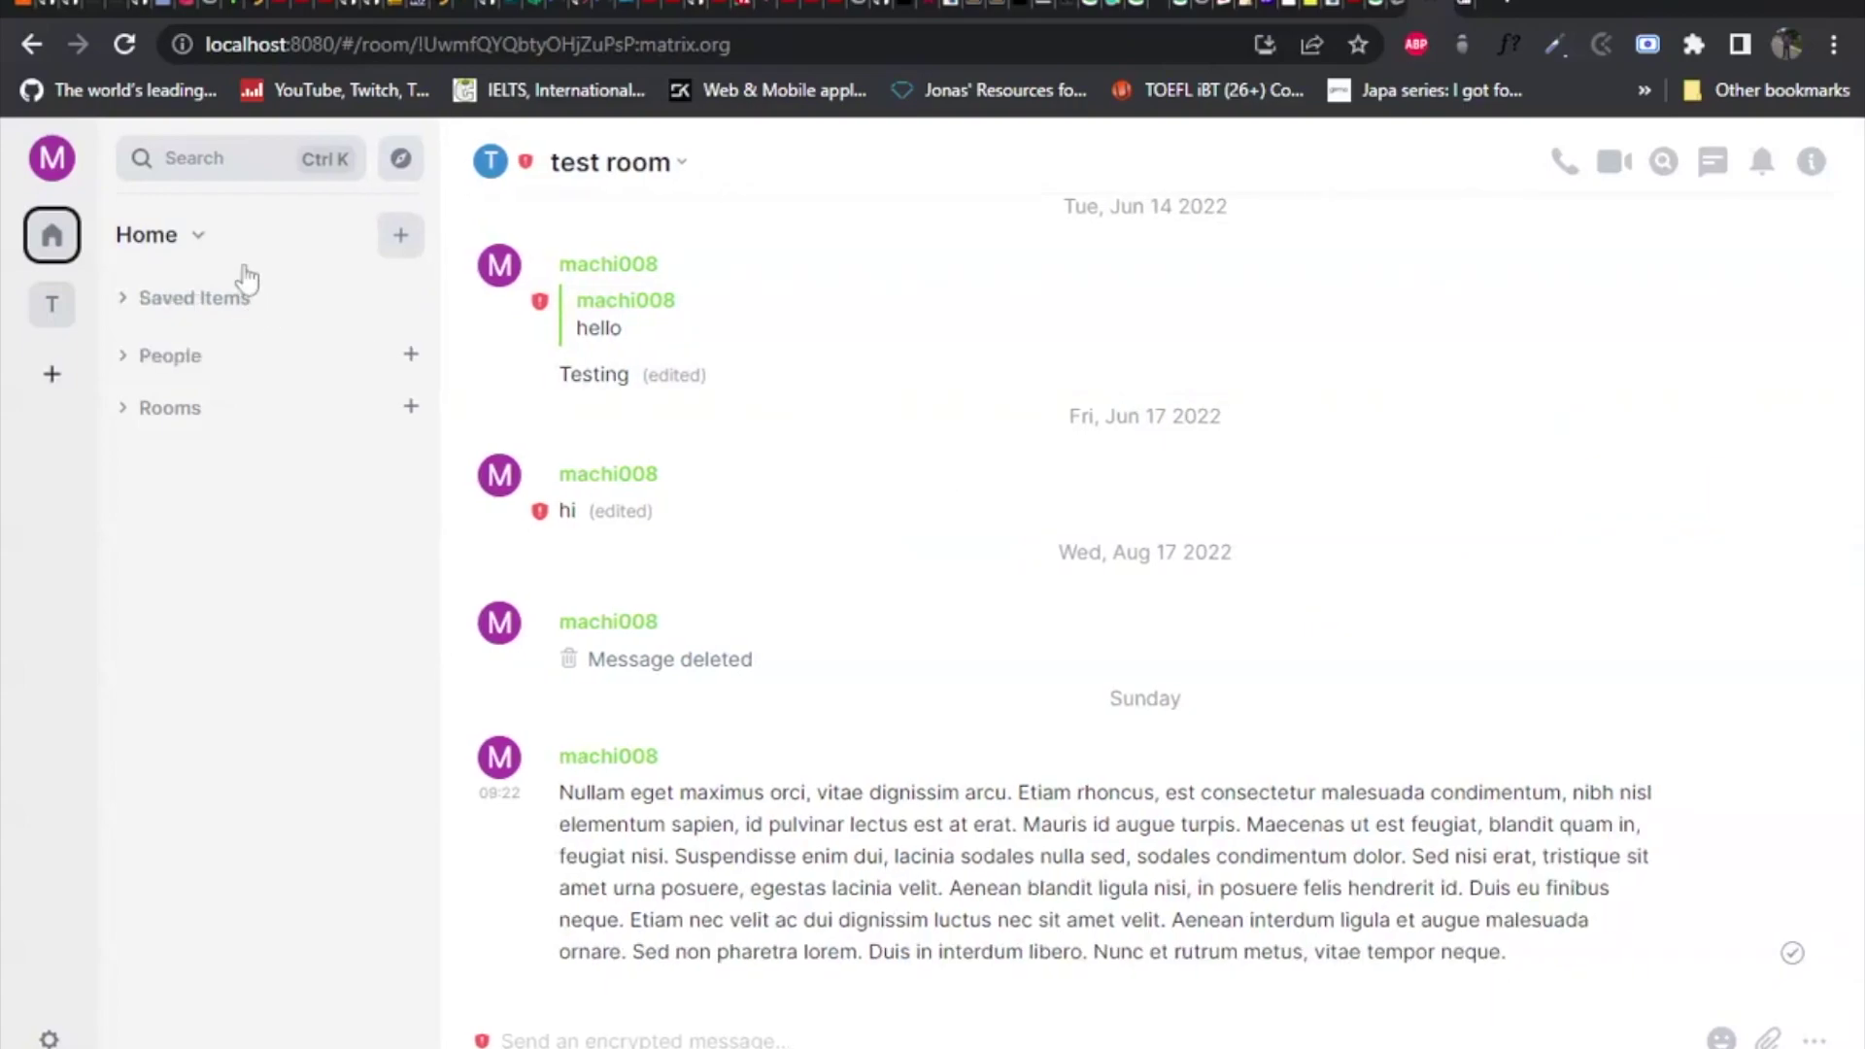
Step: Expand Saved Items, view the Favourite Messages page, and open and close its message search
left_click(214, 301)
left_click(208, 300)
left_click(185, 302)
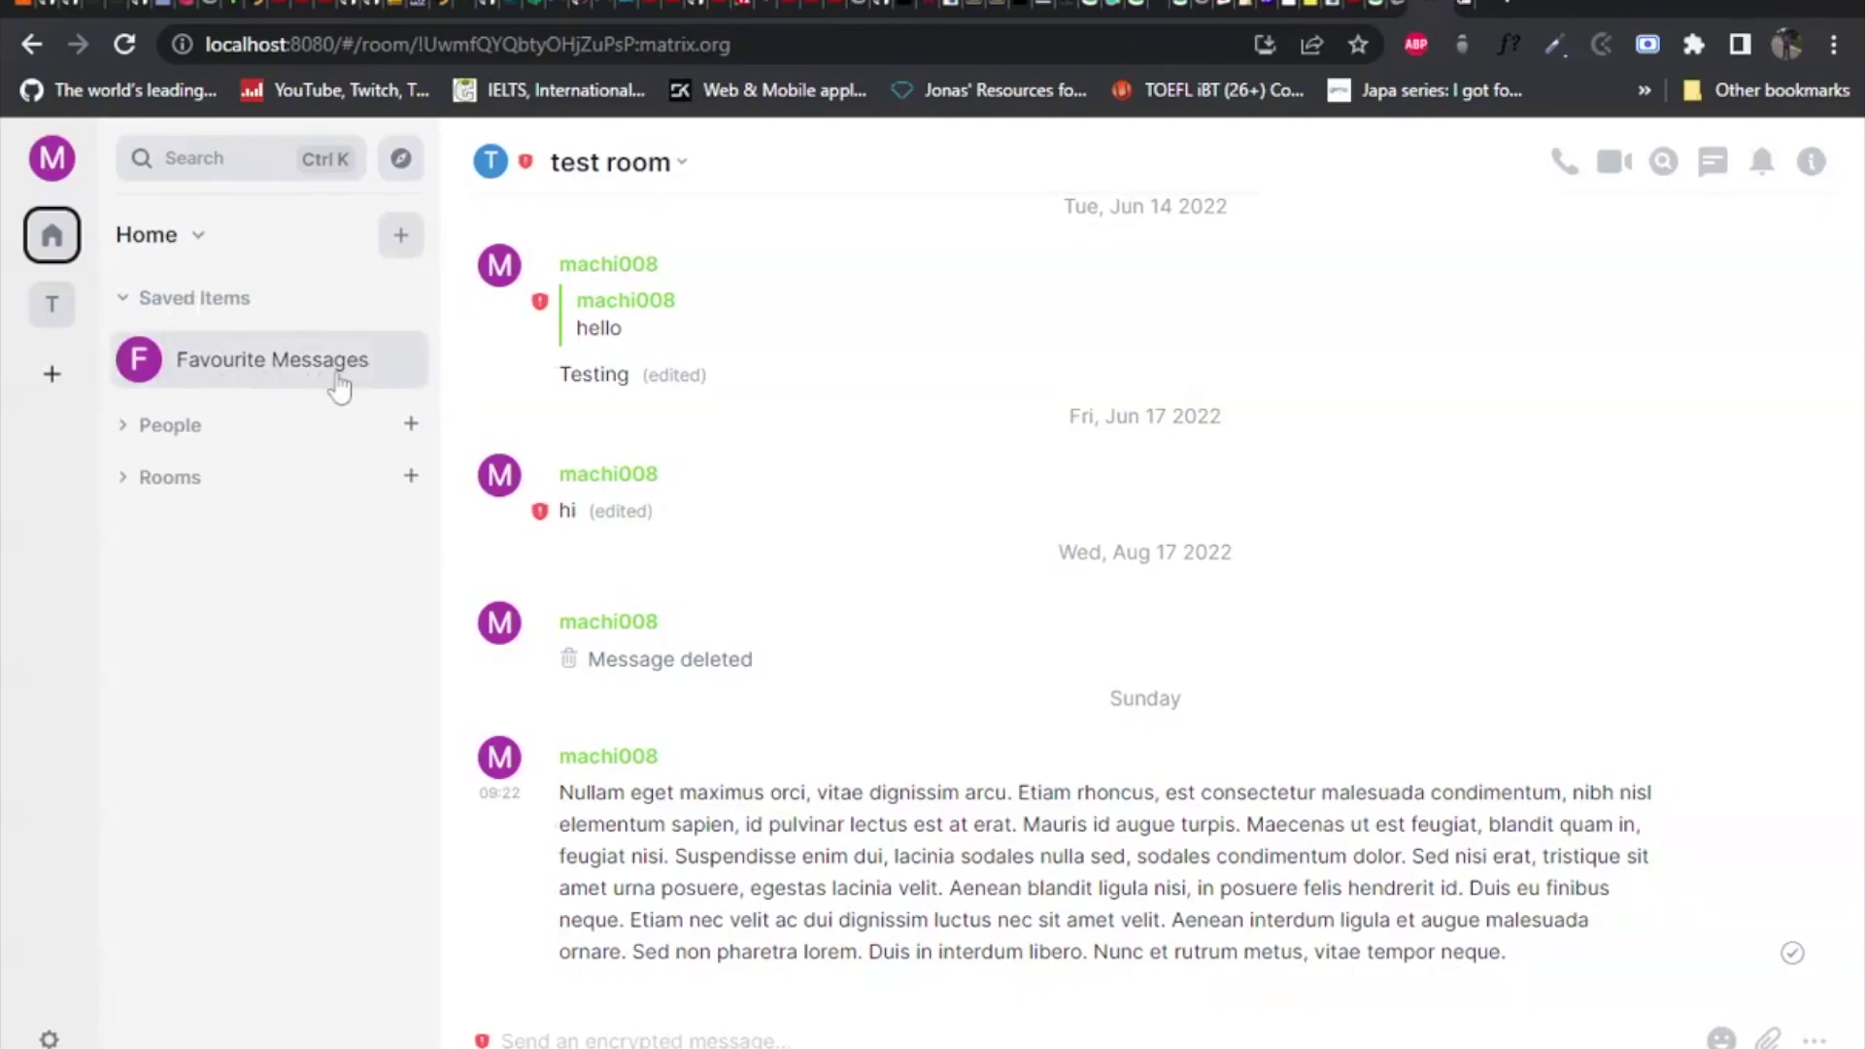
left_click(281, 375)
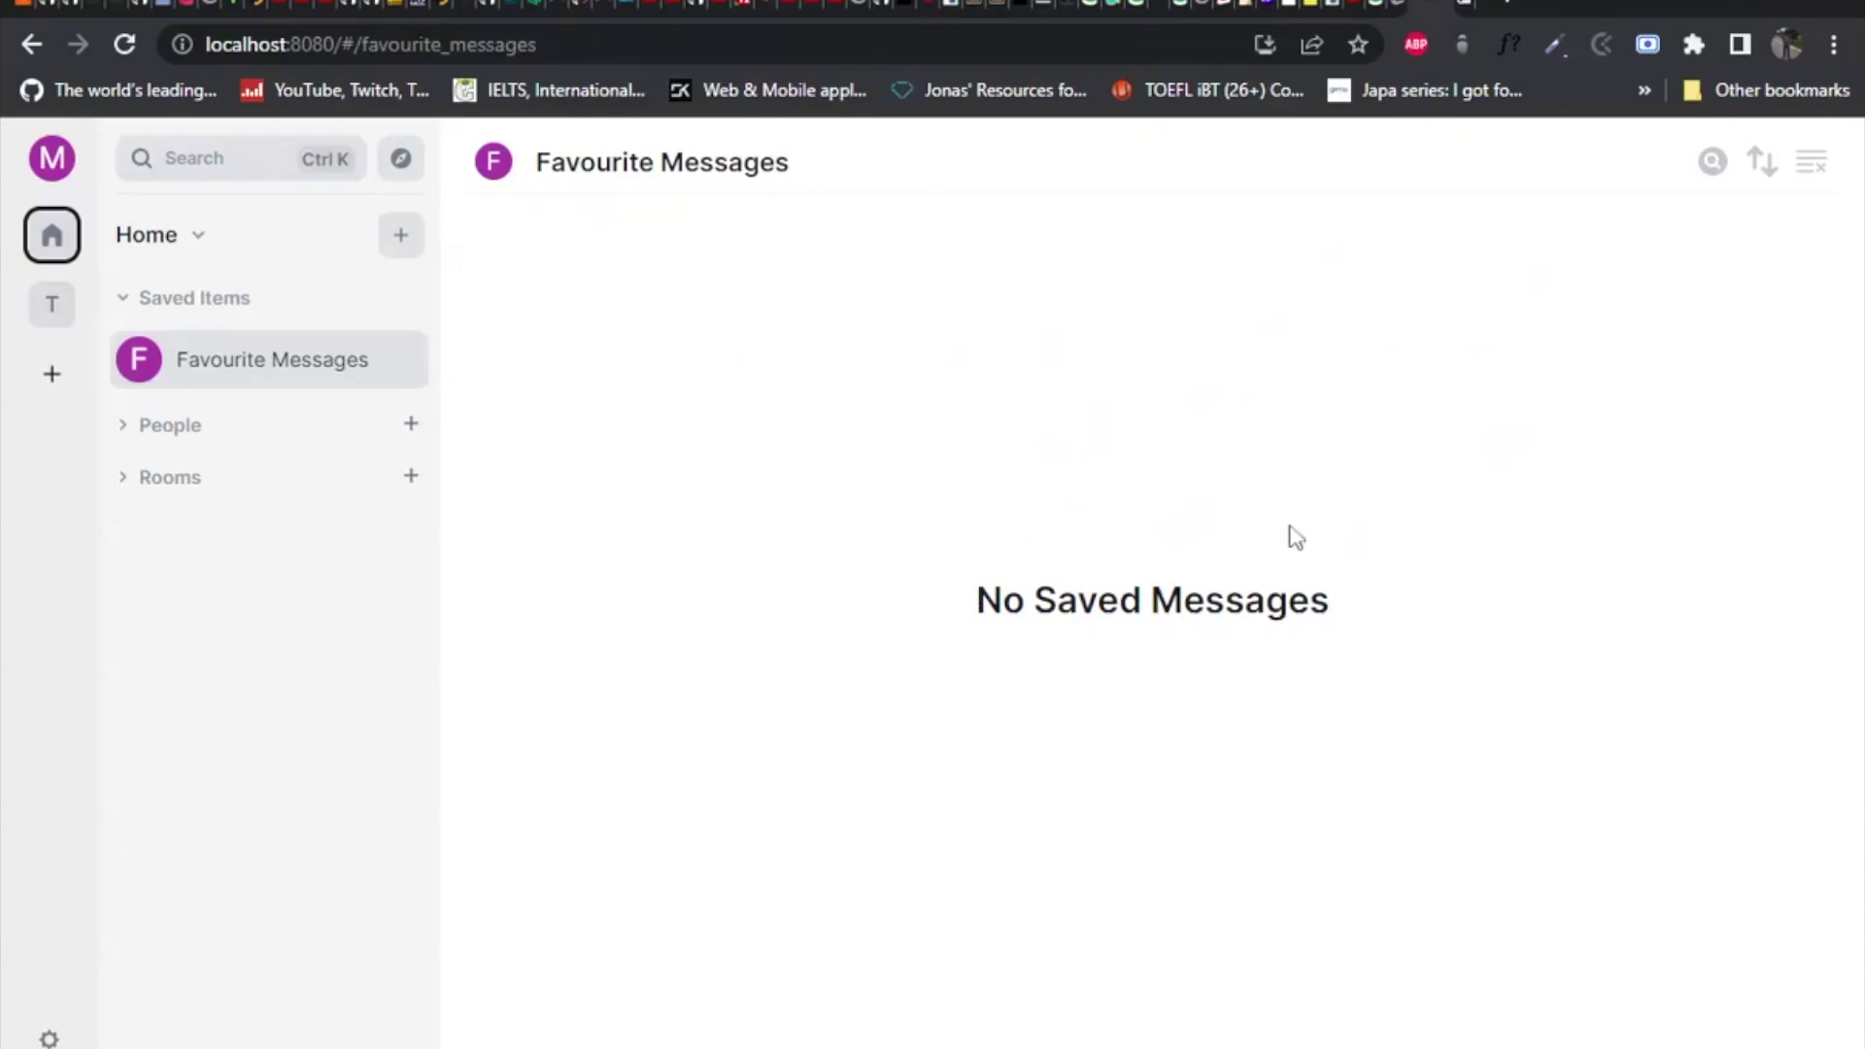
left_click(1712, 161)
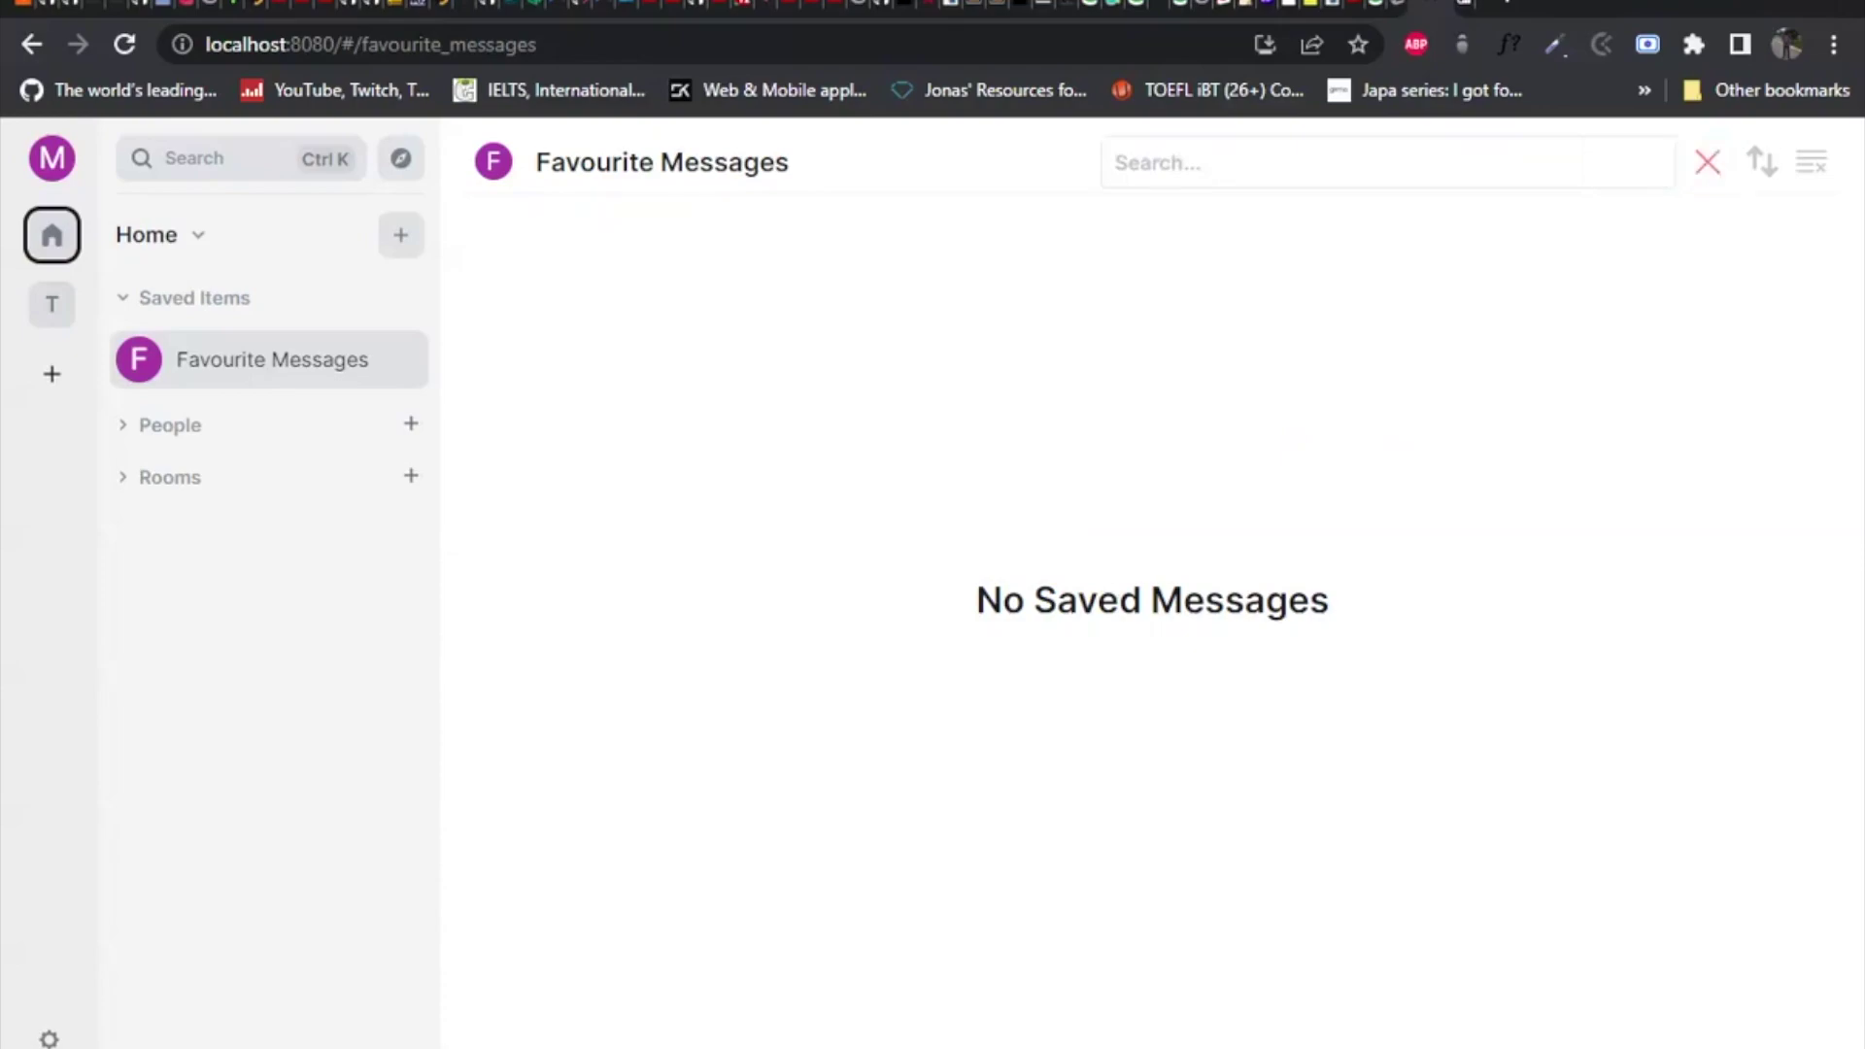
left_click(1718, 167)
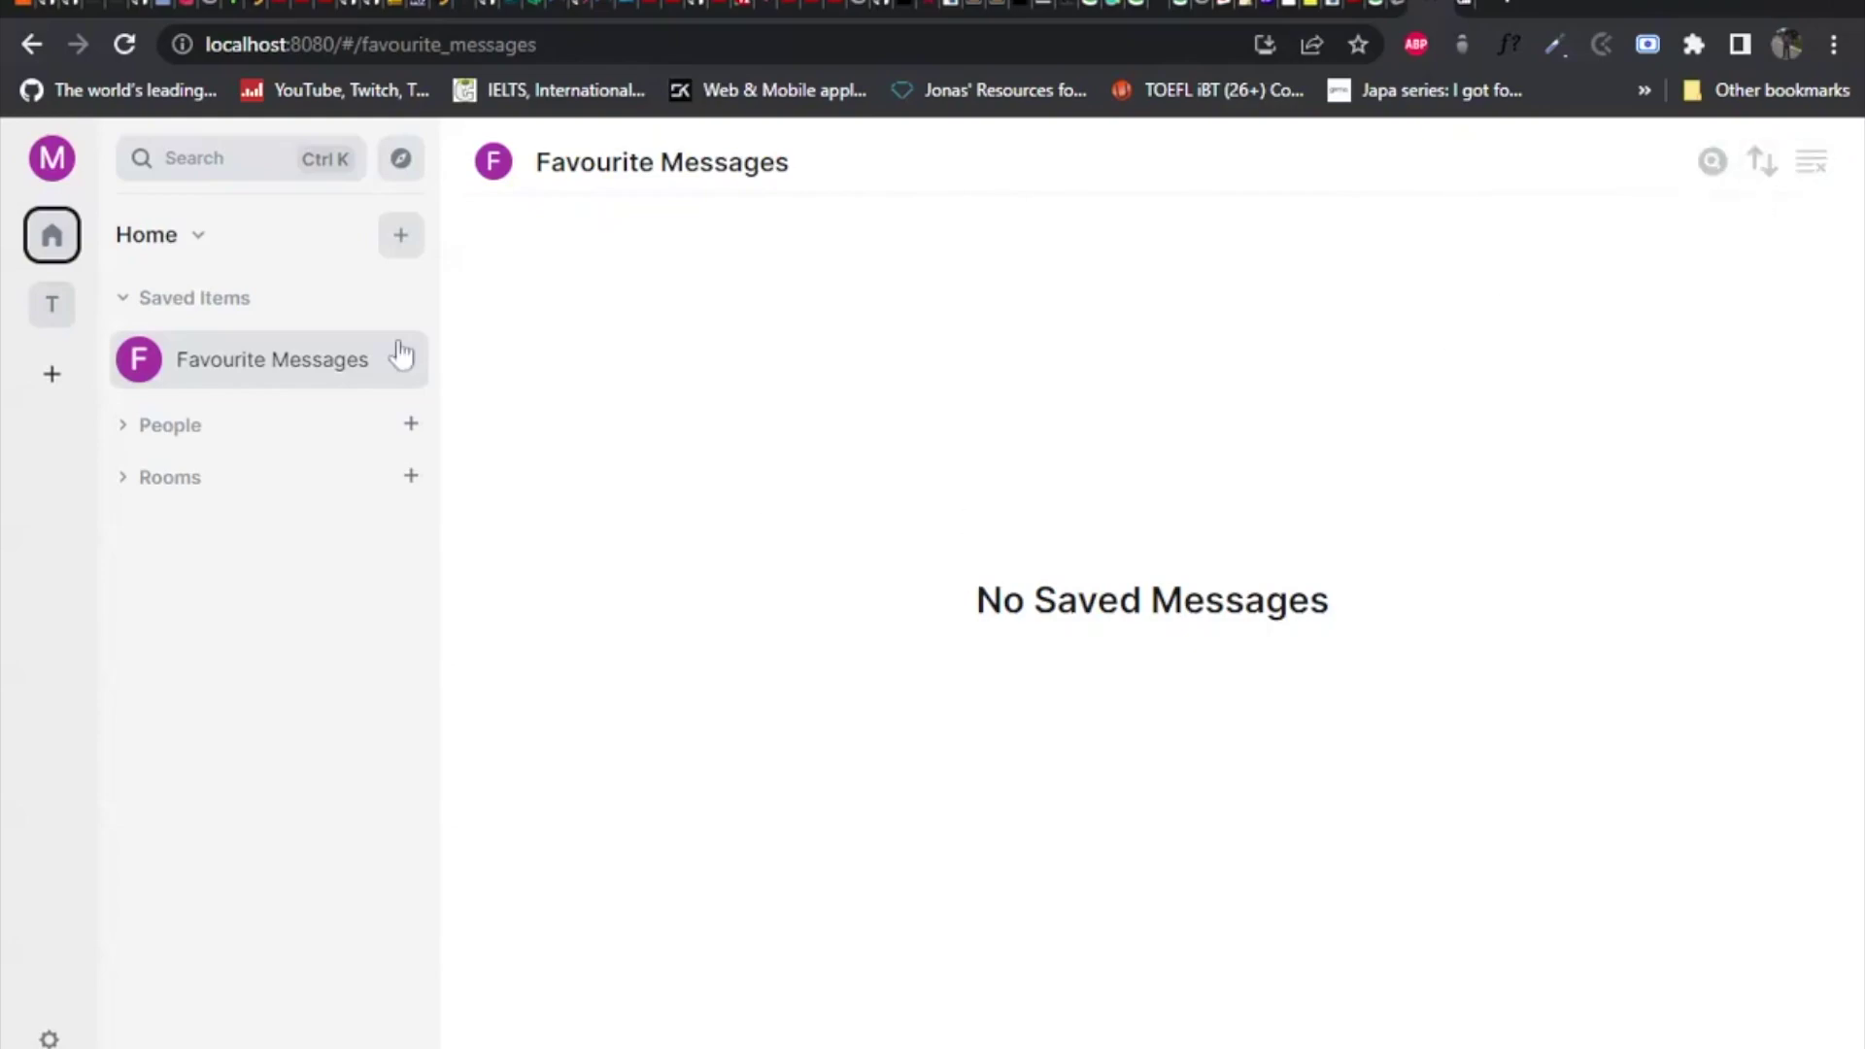
Step: Favourite the long "Contrary to popular belief" message from Aug 2 2022 in the test4 room
left_click(187, 303)
left_click(163, 413)
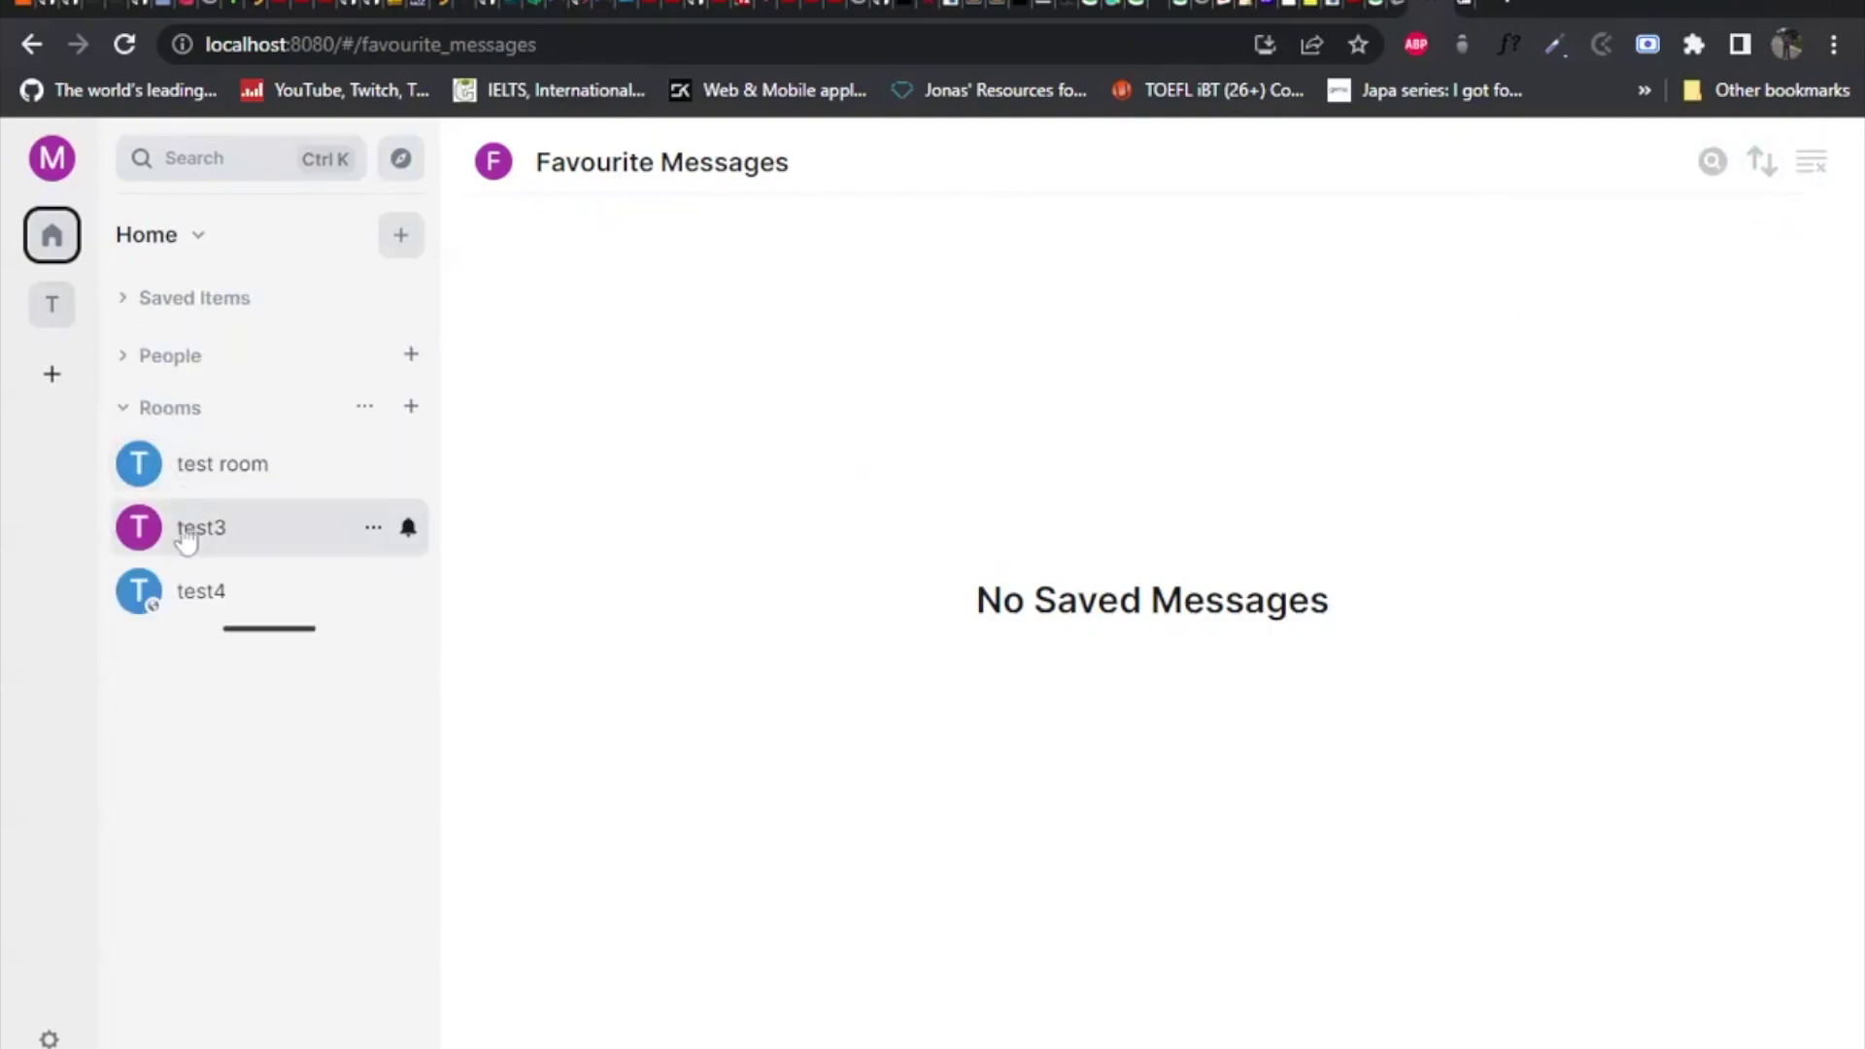
left_click(187, 595)
scroll(941, 871, "up", 5)
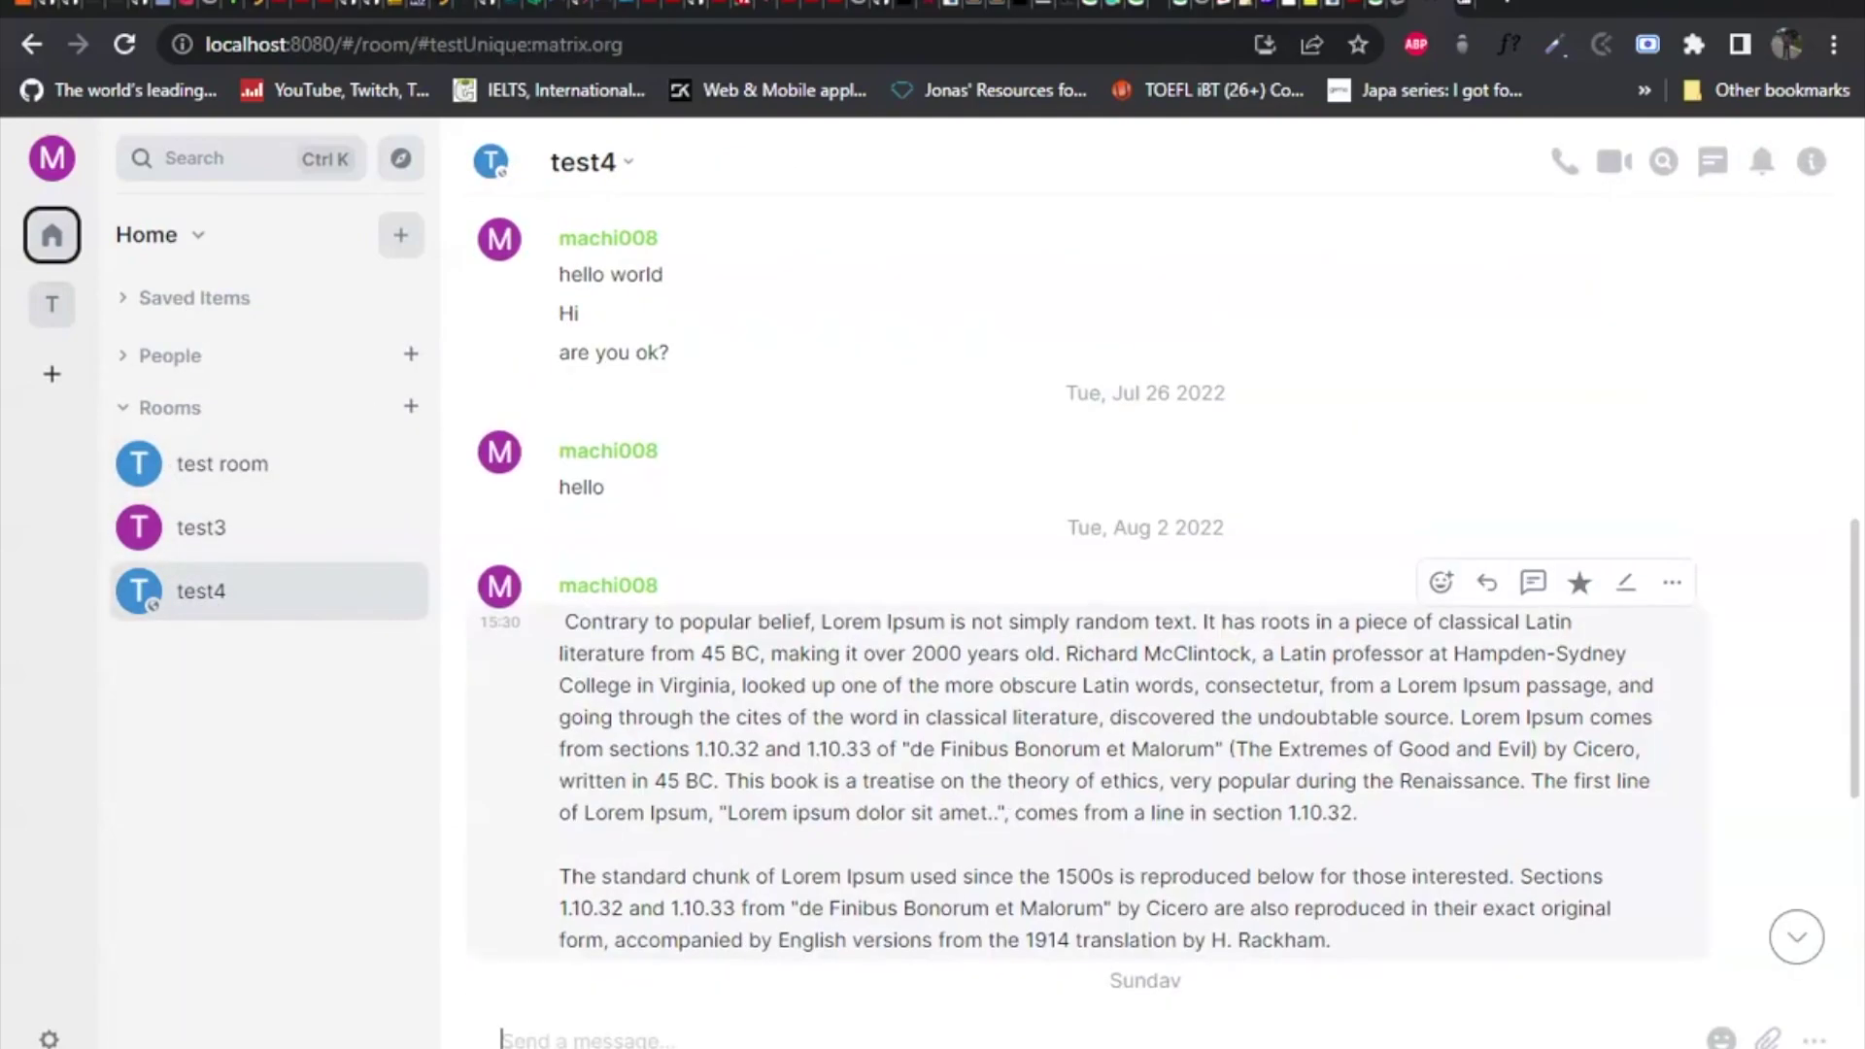
left_click(1580, 582)
Step: View the test4 message in Favourite Messages and follow it to its place in the original room
left_click(230, 297)
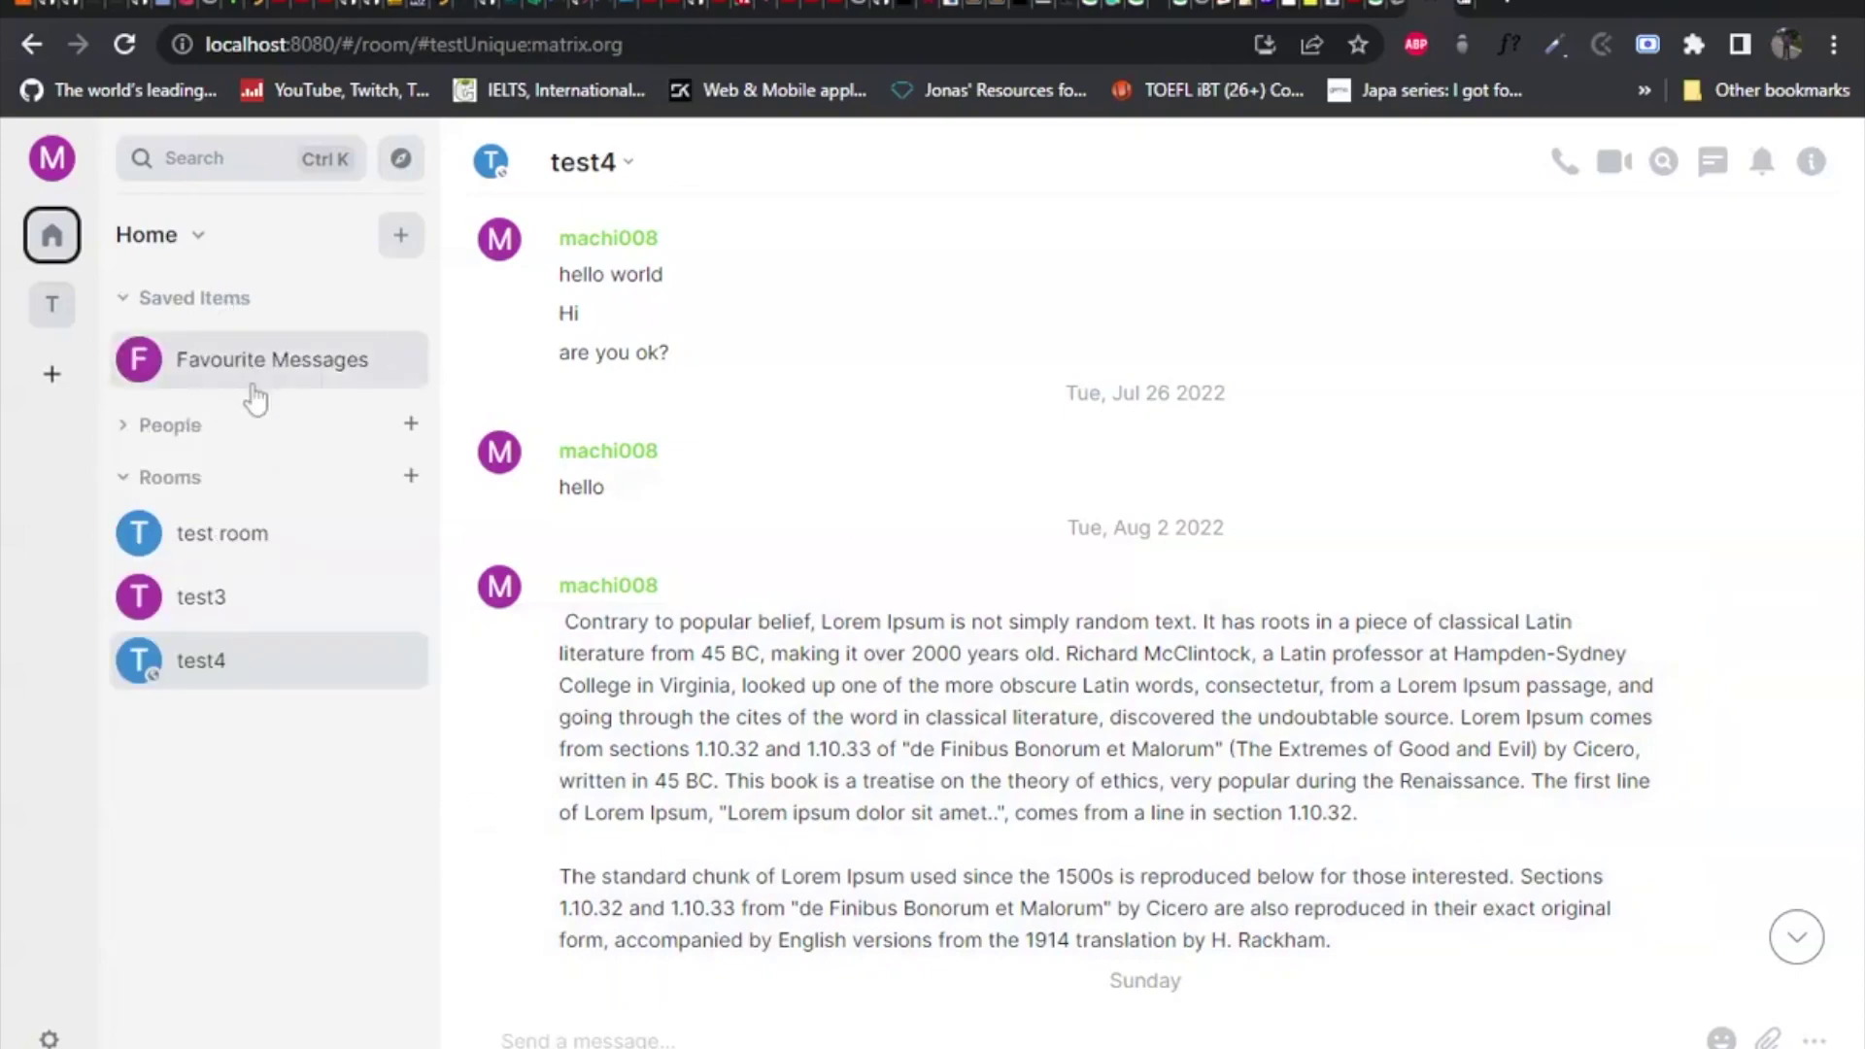
left_click(260, 379)
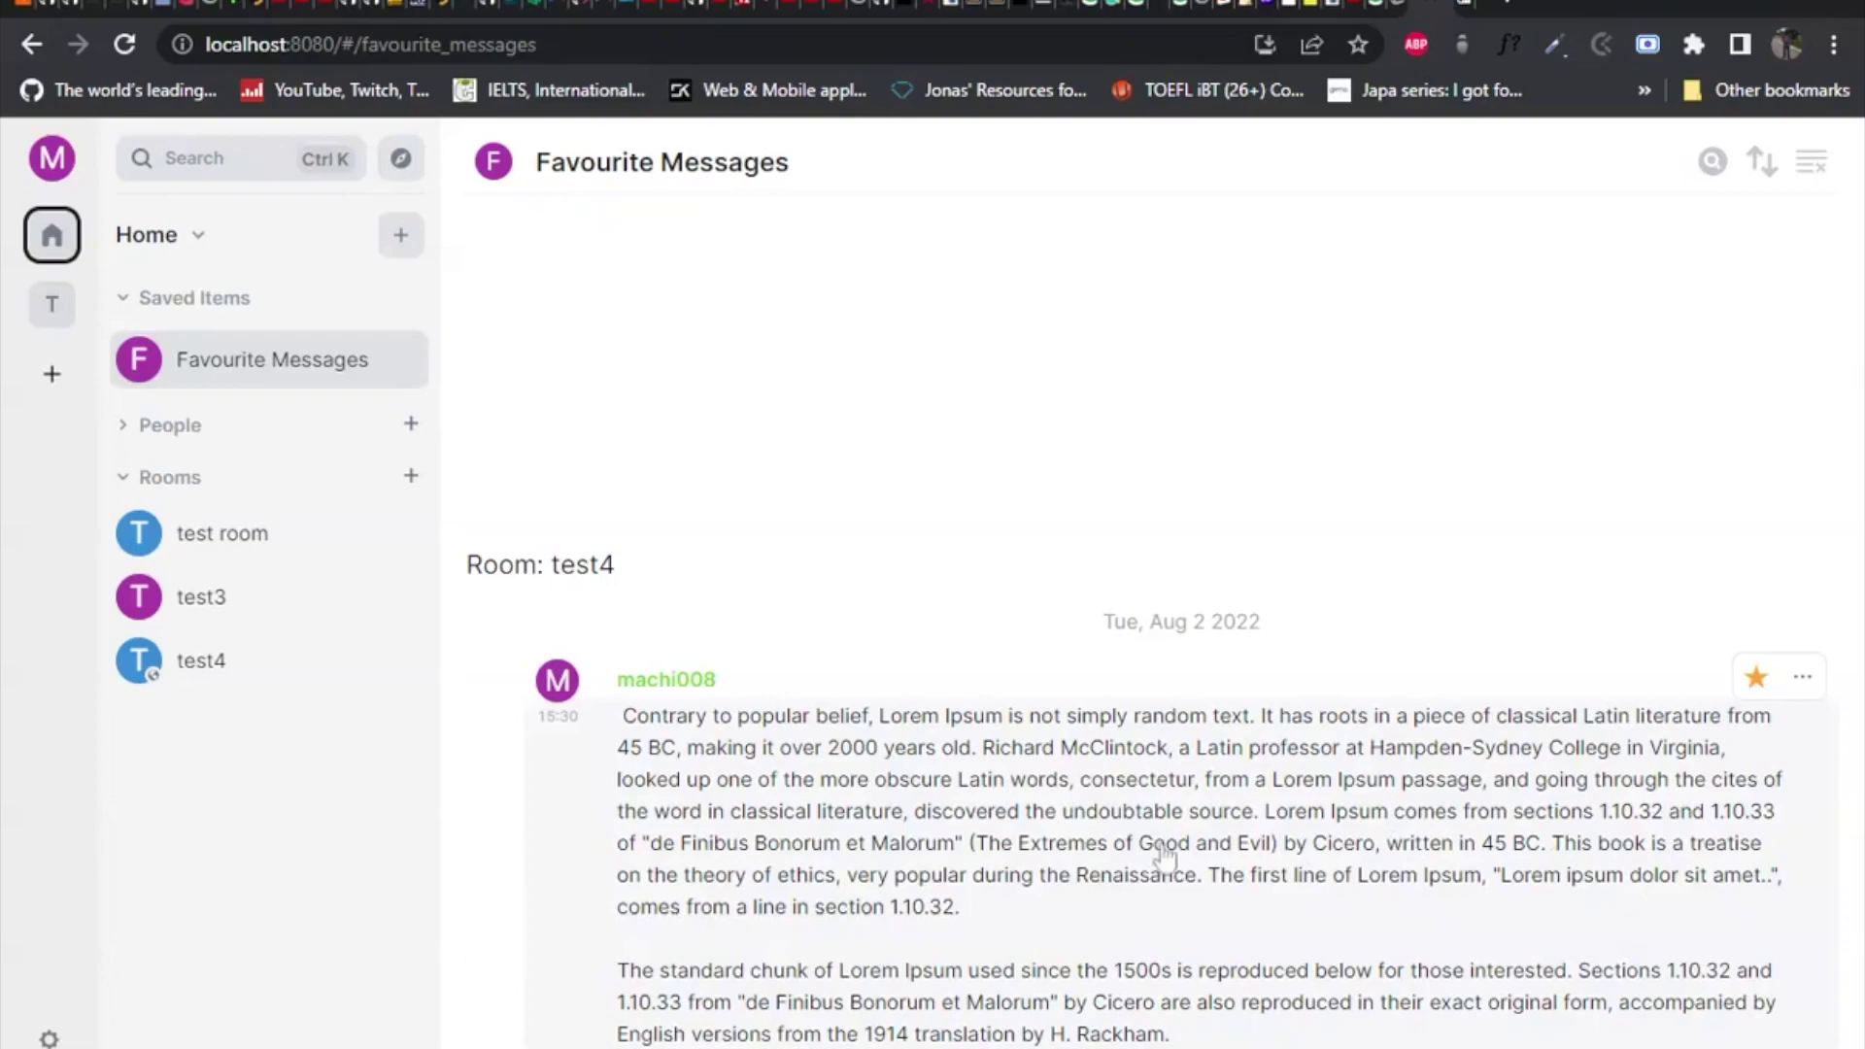
left_click_drag(629, 575, 482, 565)
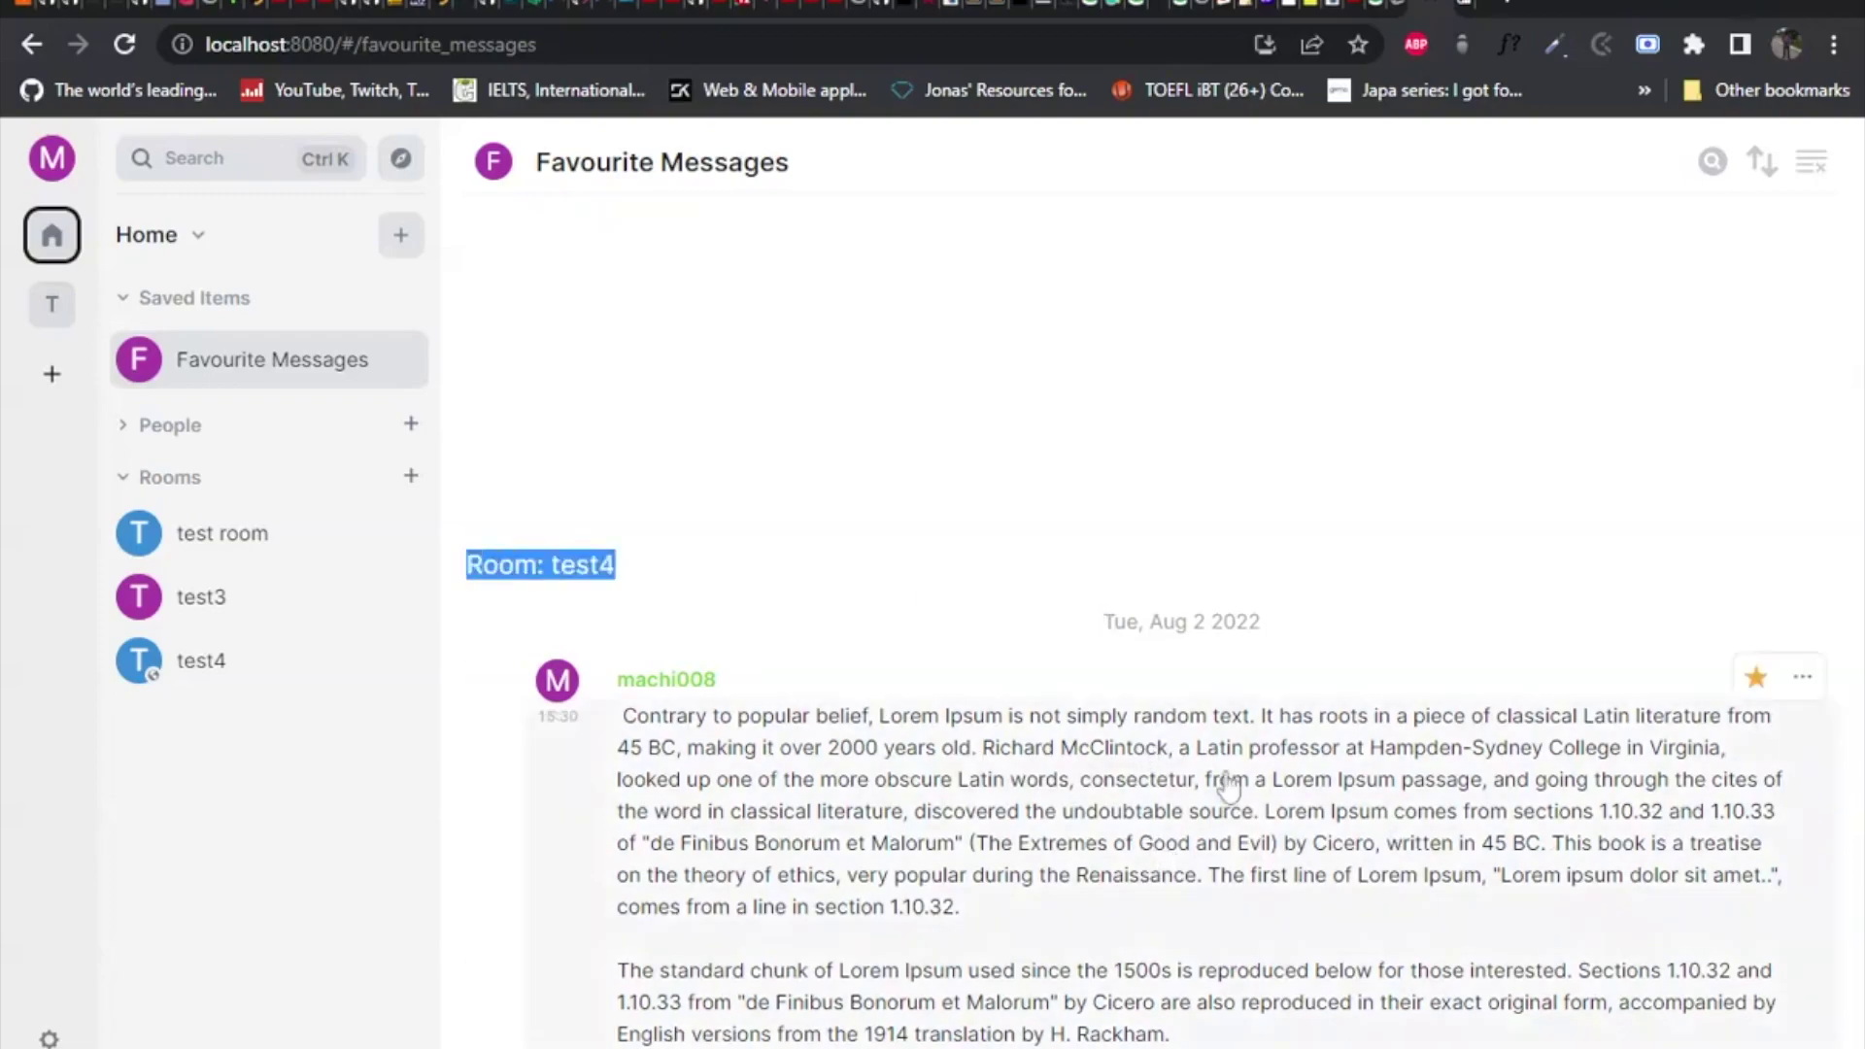
left_click(1129, 821)
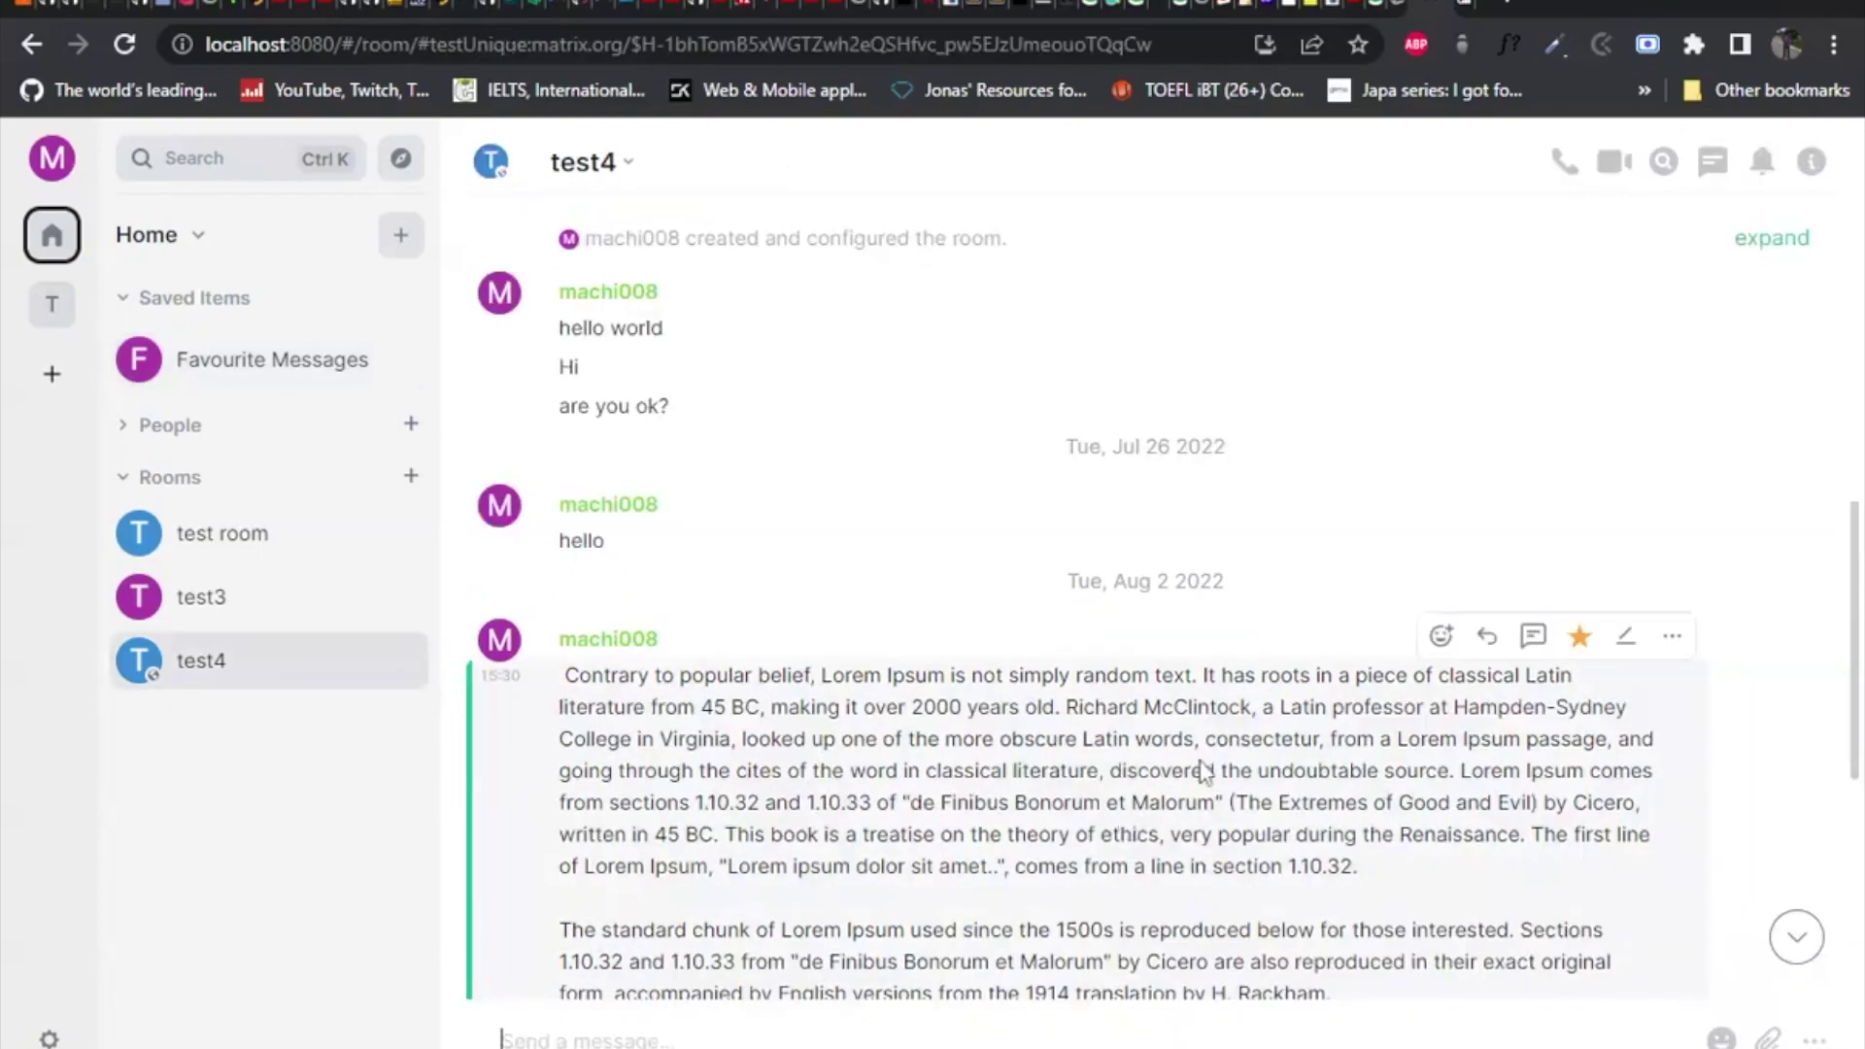
Step: In the test3 room, favourite the message "a test line" and the Jun 11 2022 message "heloo"
left_click(216, 595)
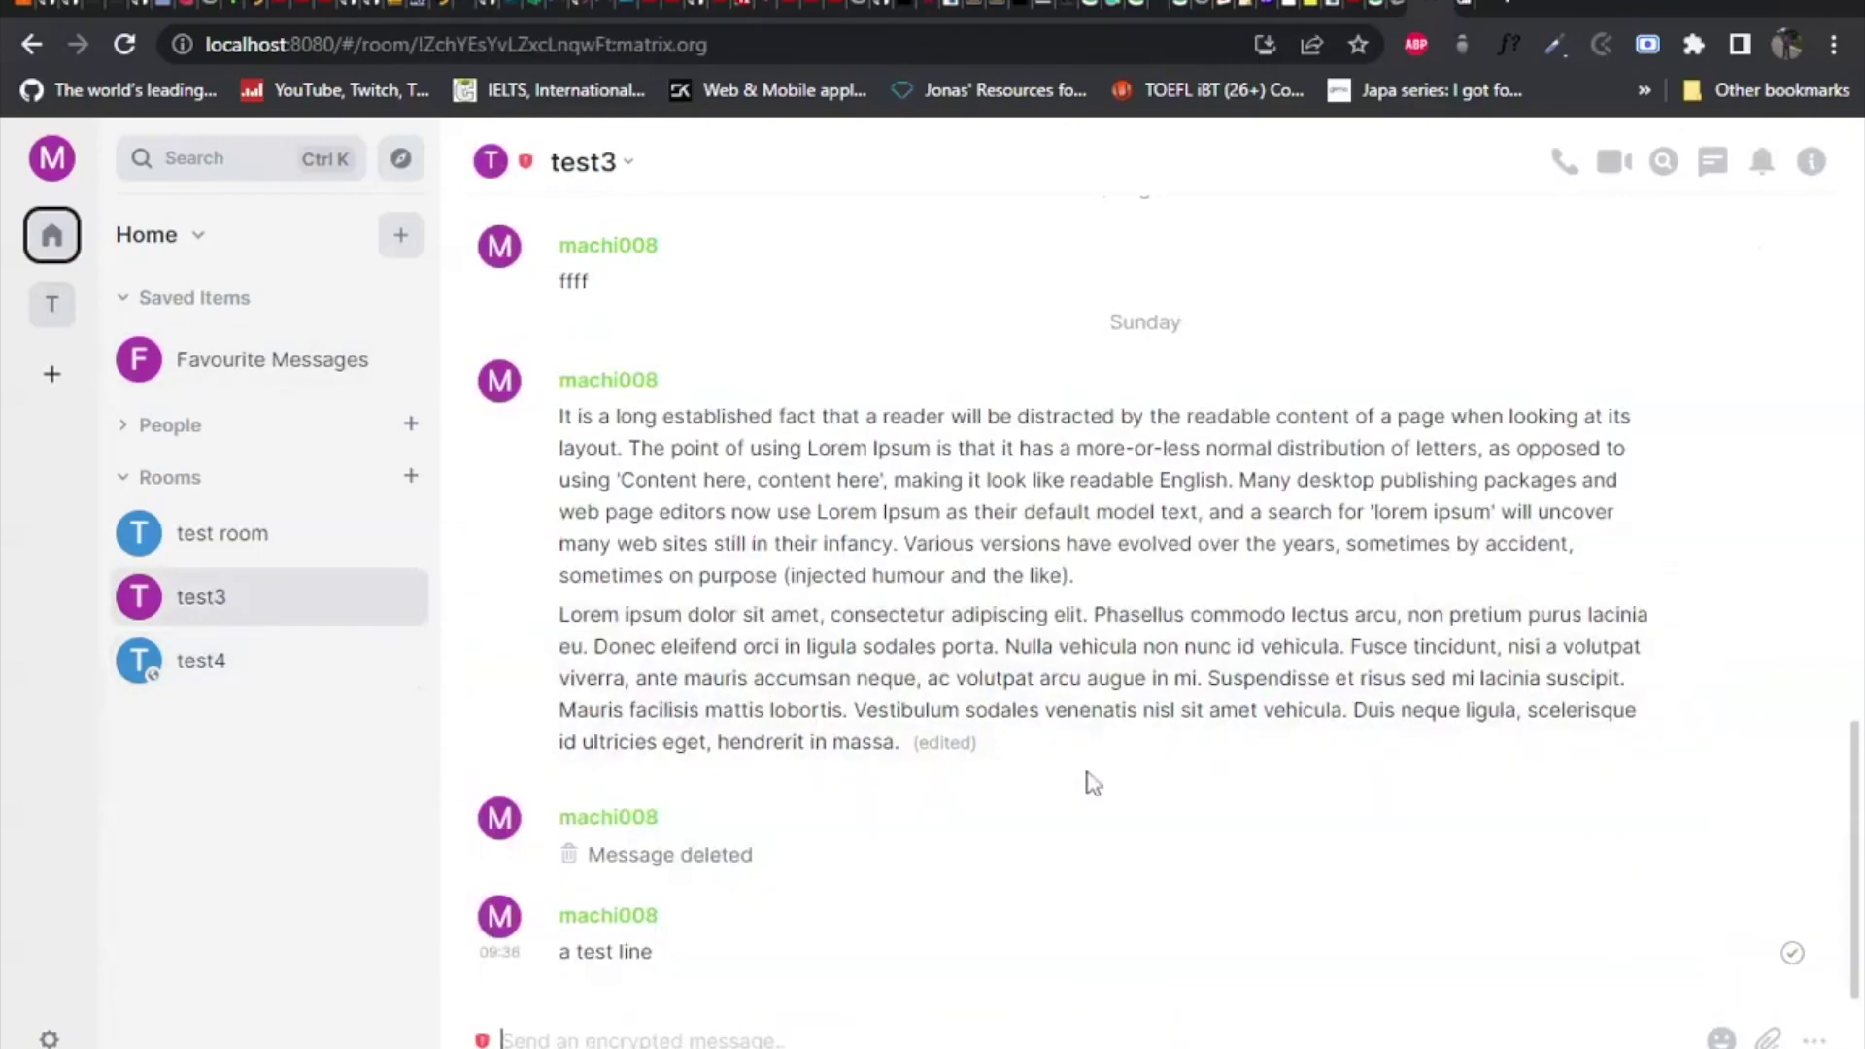
left_click(1579, 912)
scroll(1407, 554, "up", 6)
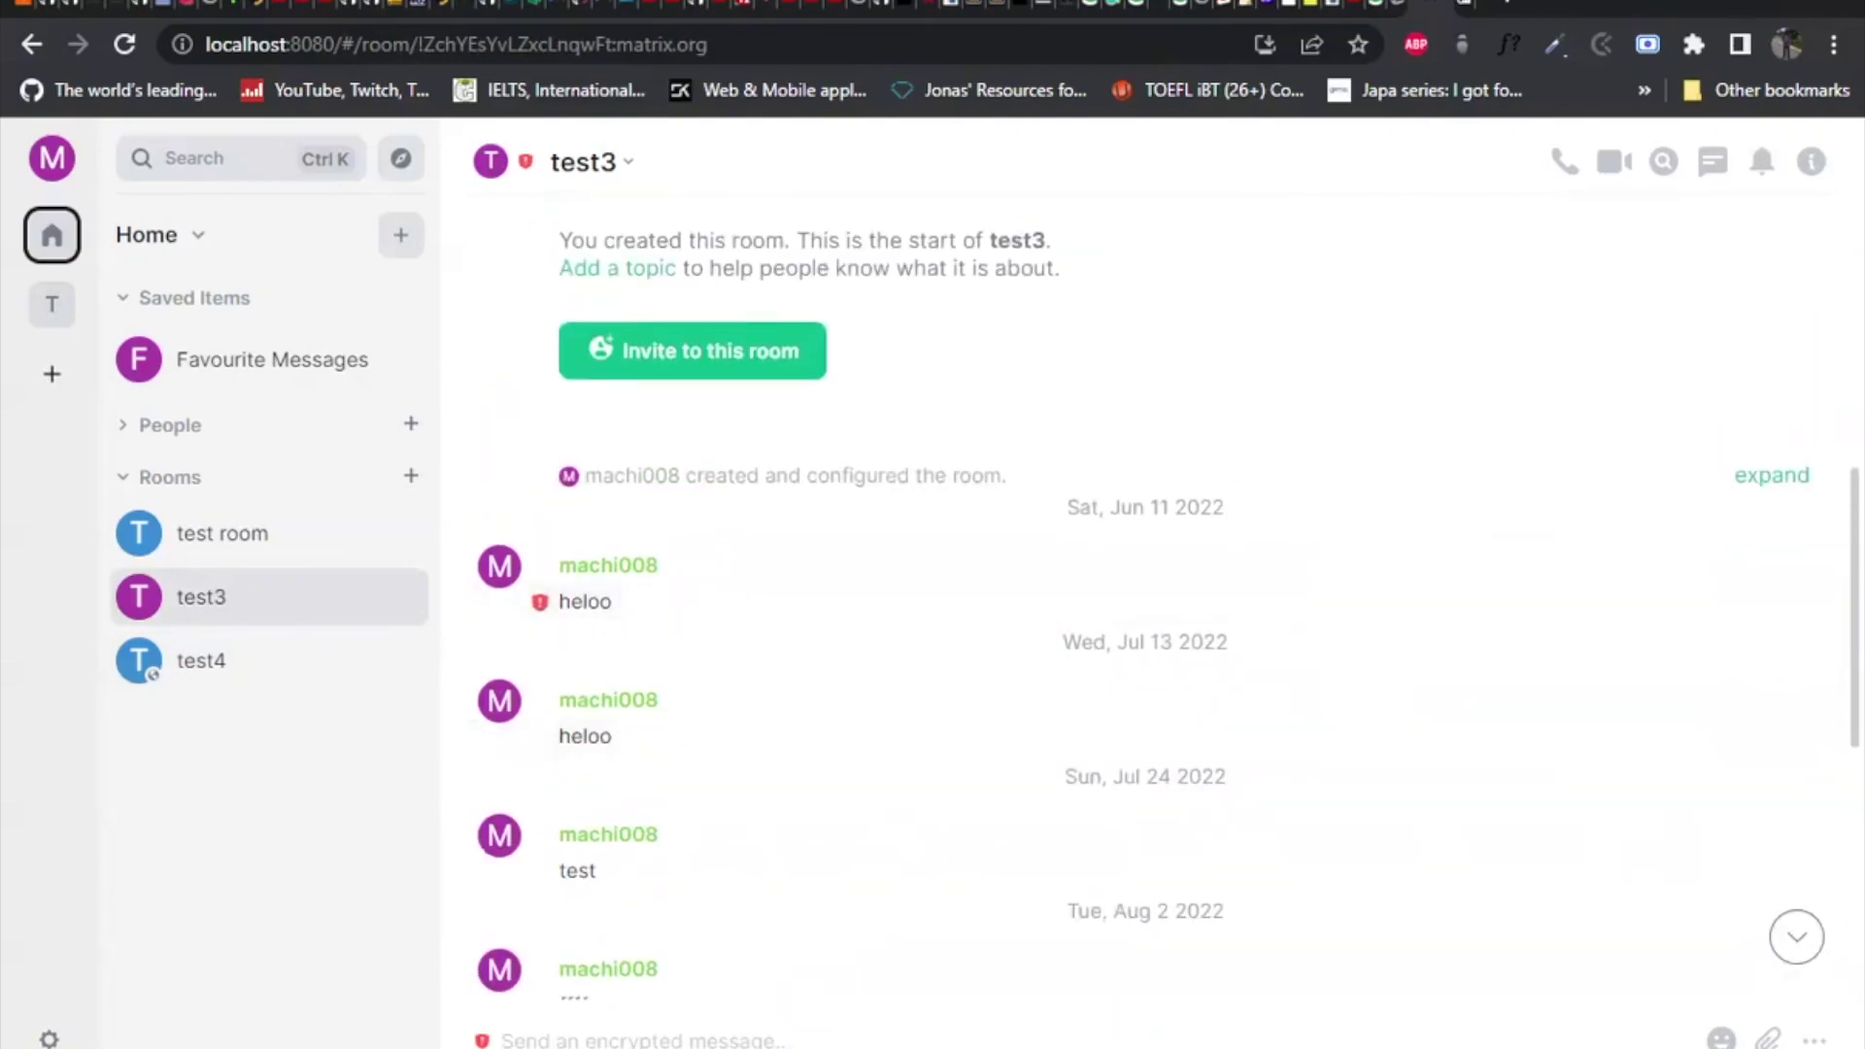
scroll(1525, 564, "down", 5)
scroll(1146, 632, "down", 2)
Step: Favourite "another test line" in the test4 room and the long "Nullam eget maximus" message in test room
left_click(216, 659)
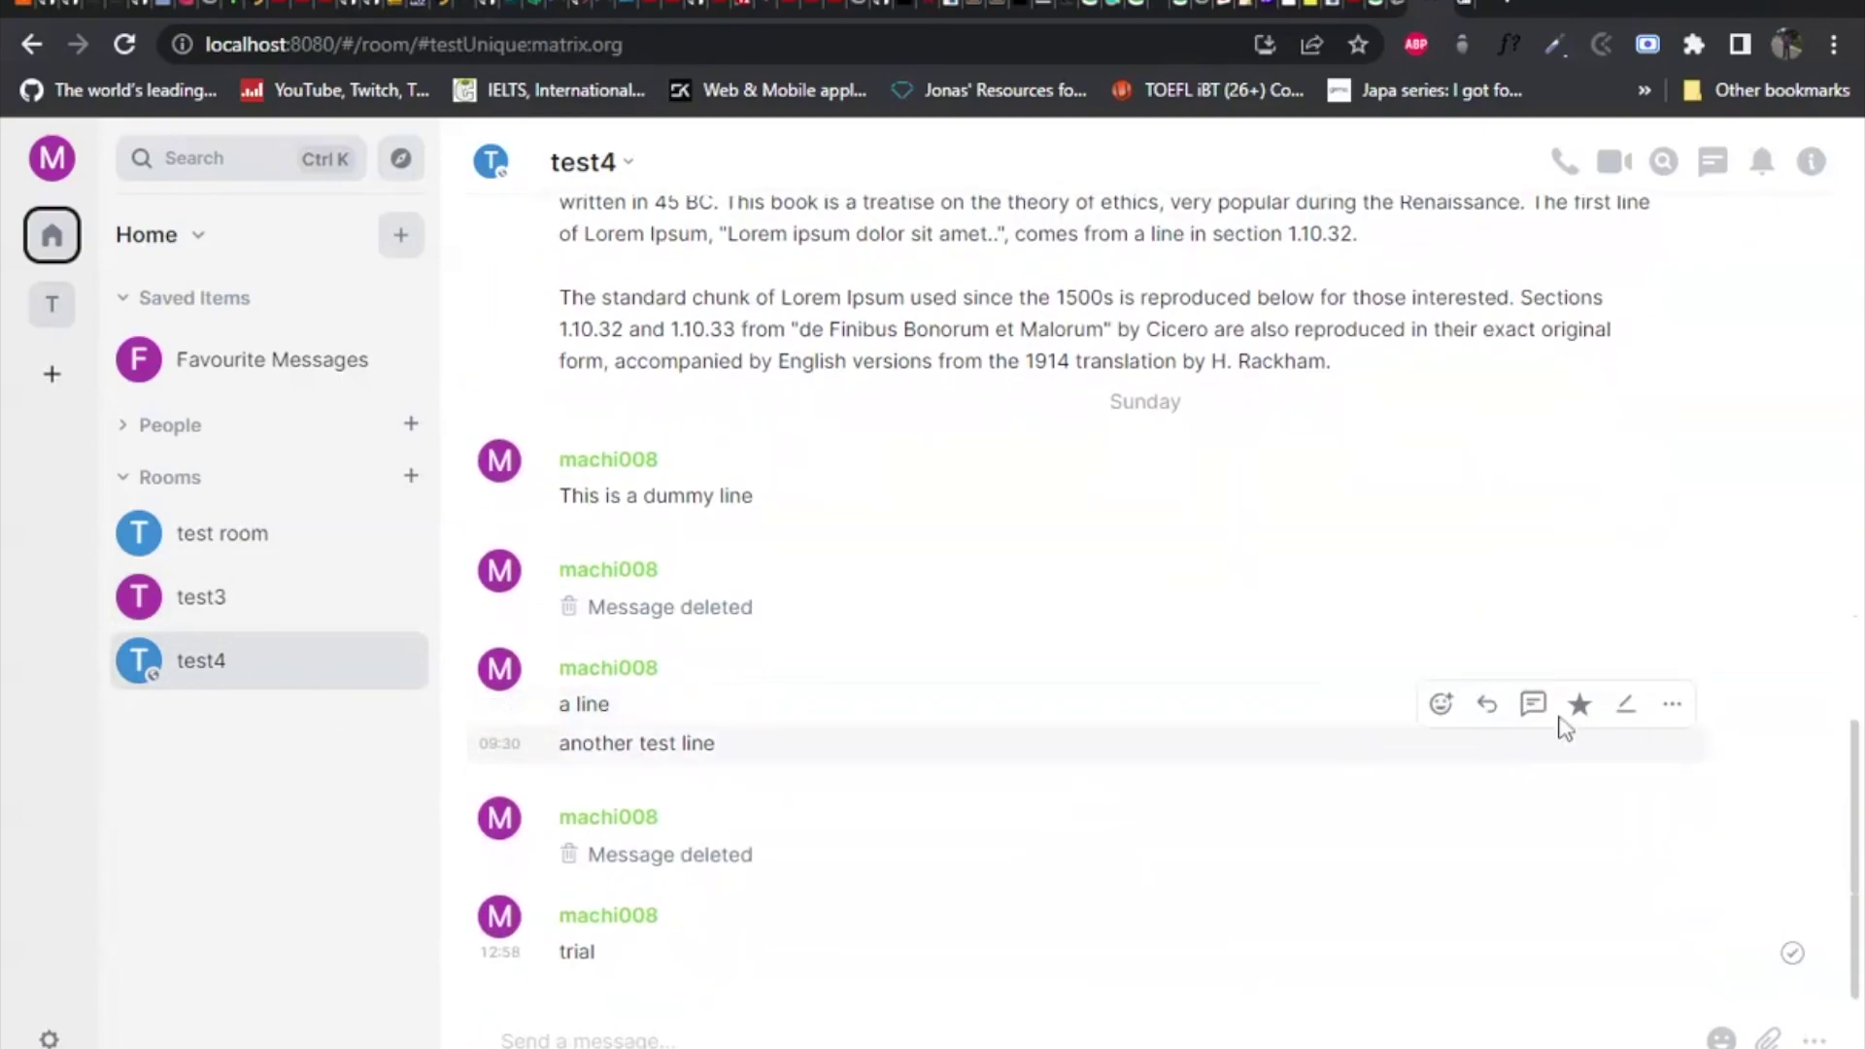
left_click(291, 532)
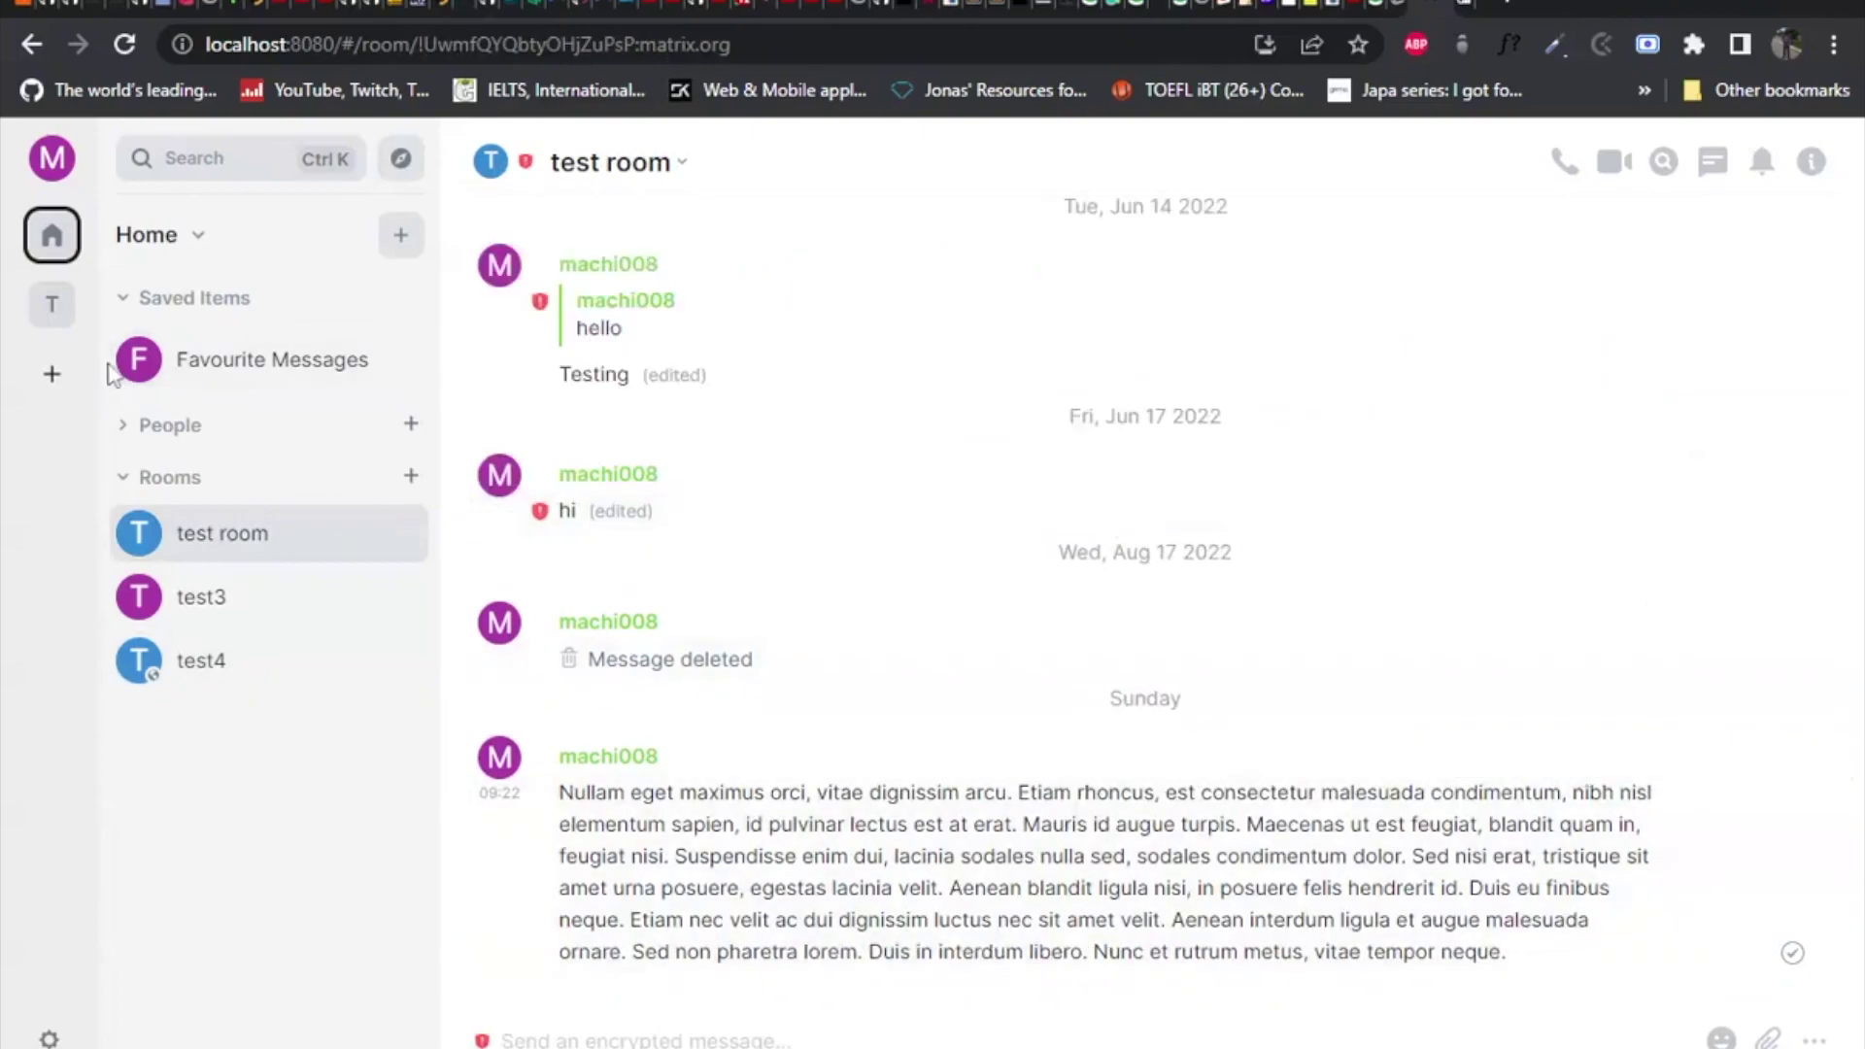
Step: Open Favourite Messages and examine how the saved messages are grouped by room
left_click(234, 377)
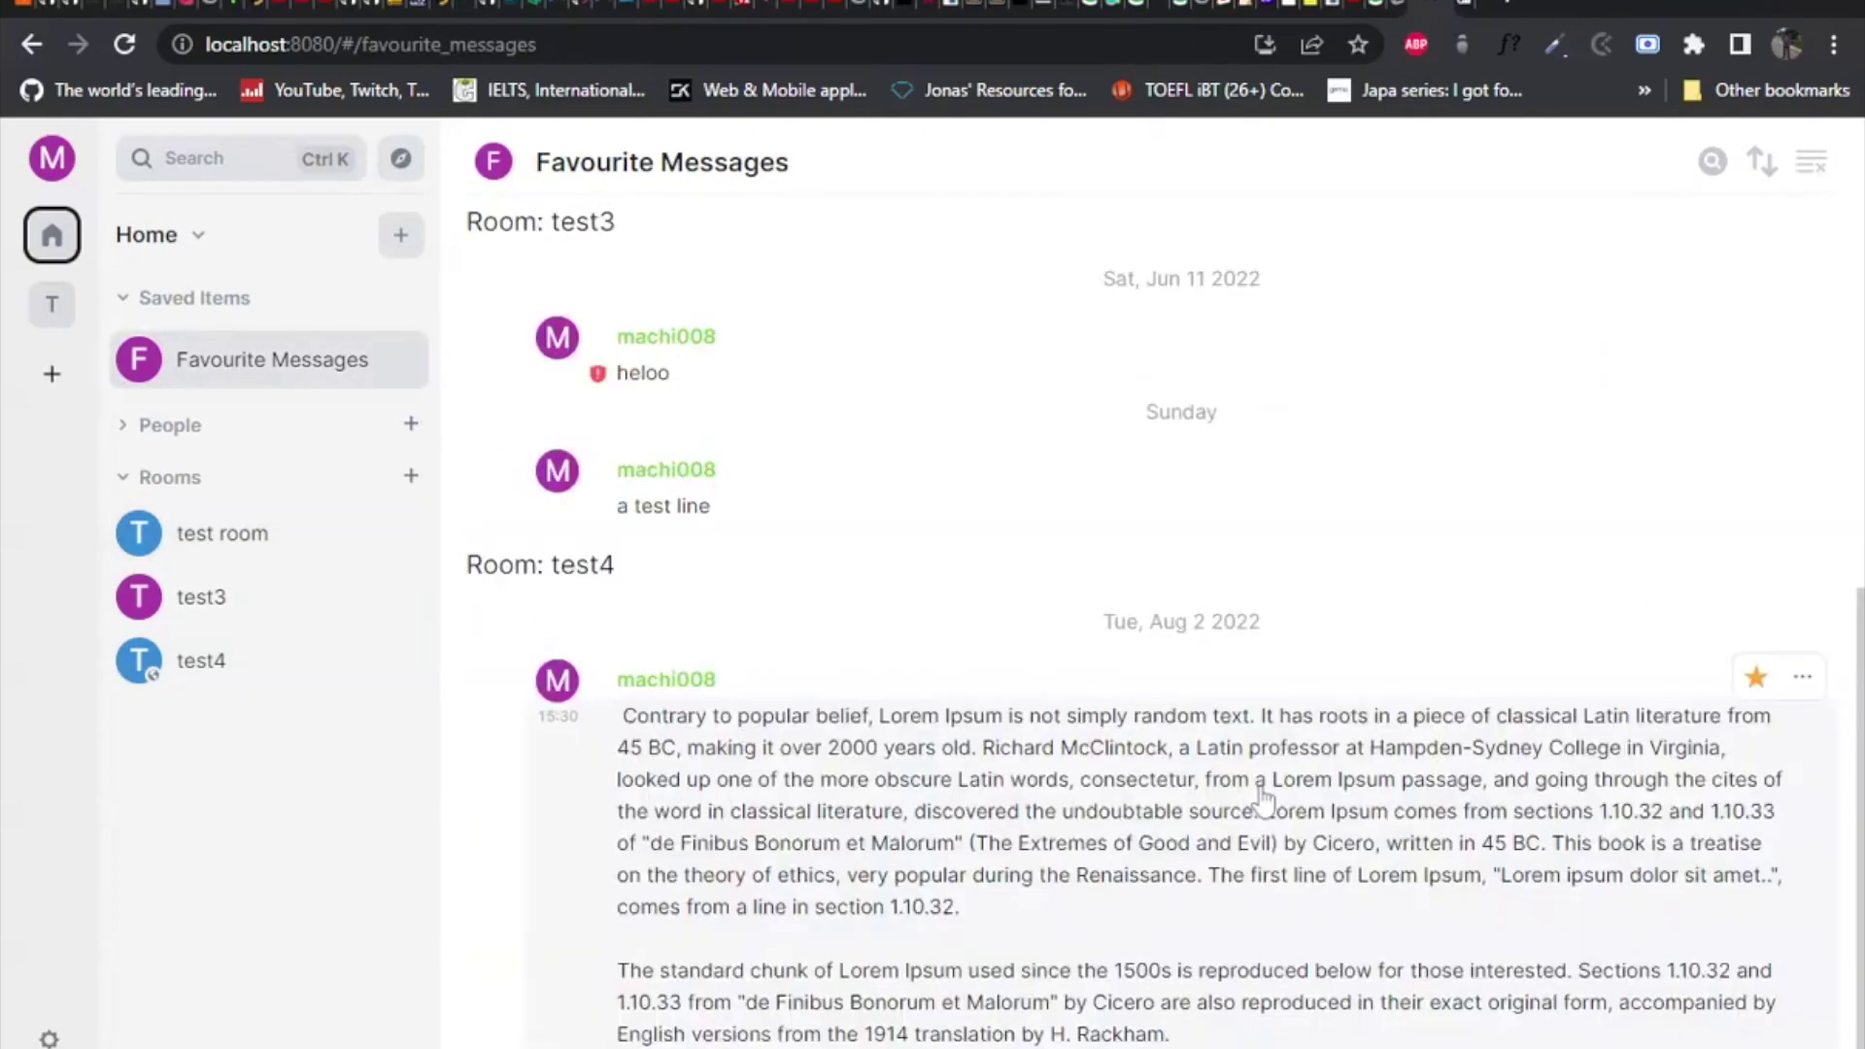
scroll(983, 612, "down", 8)
scroll(1069, 680, "up", 9)
scroll(1144, 707, "up", 2)
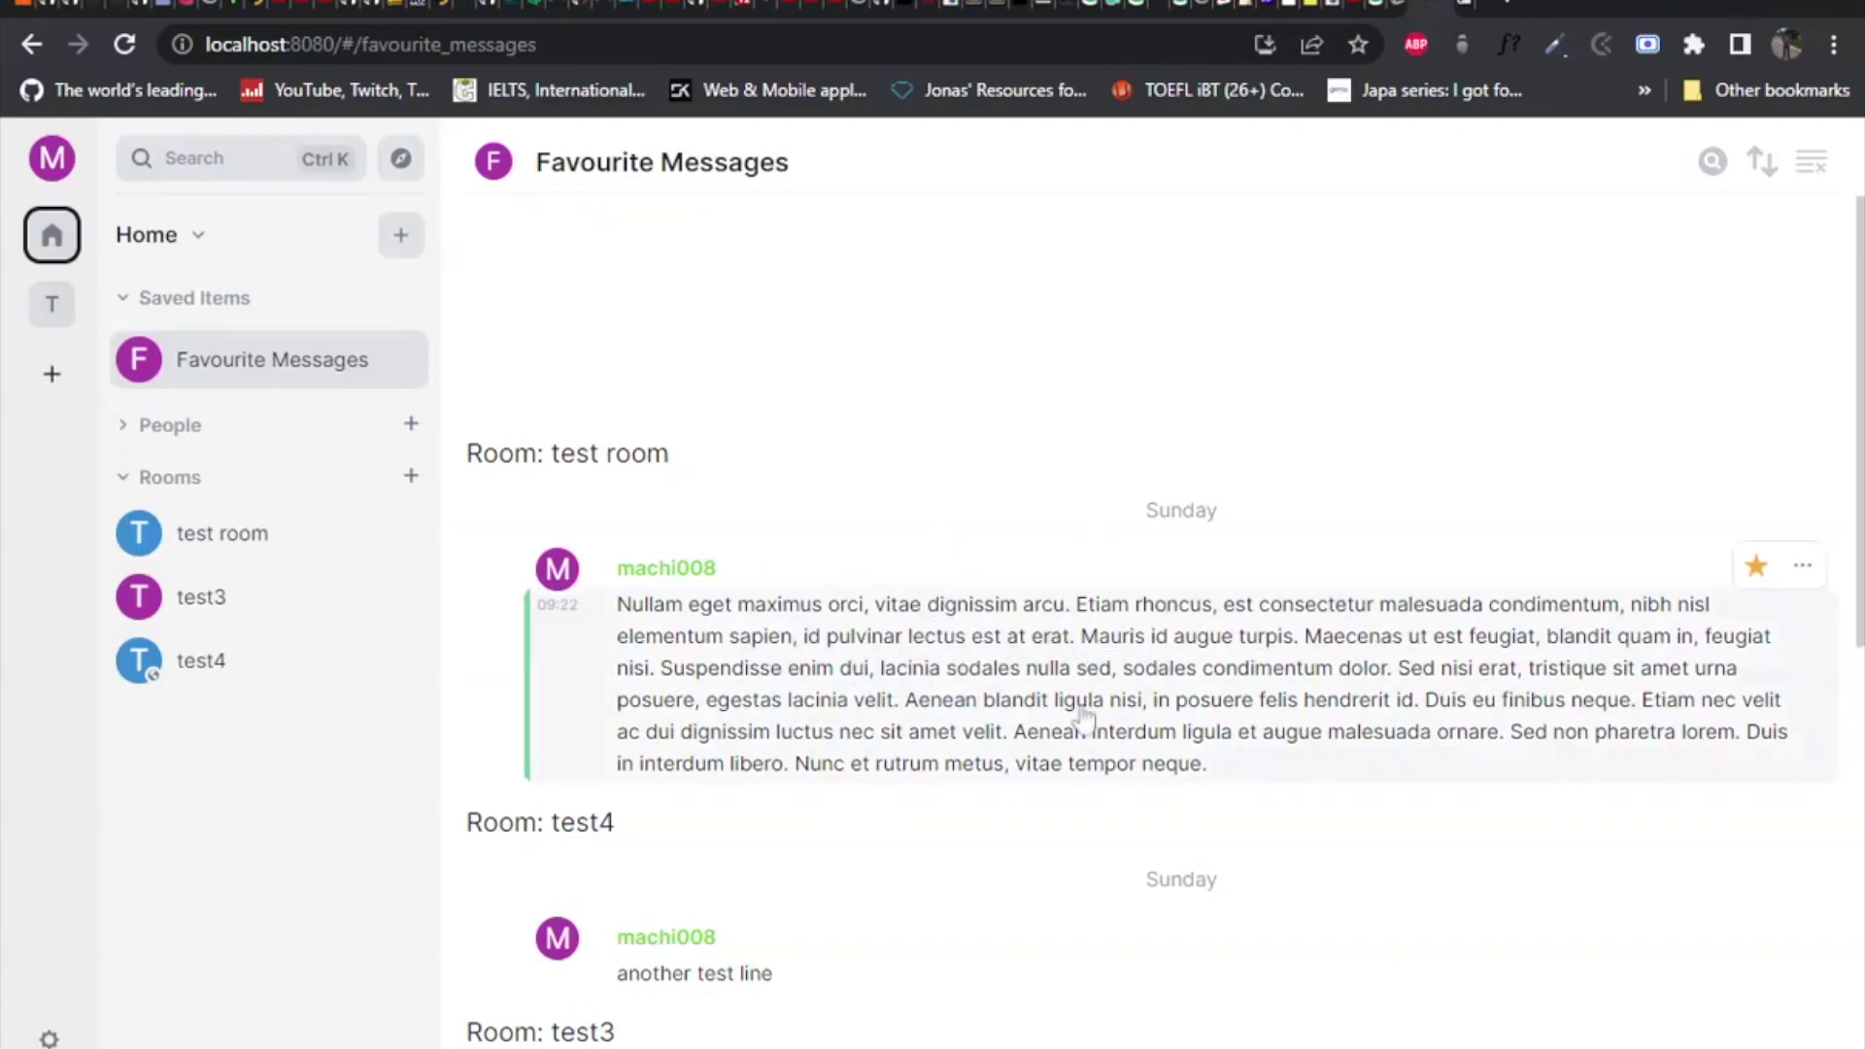
scroll(1141, 661, "down", 8)
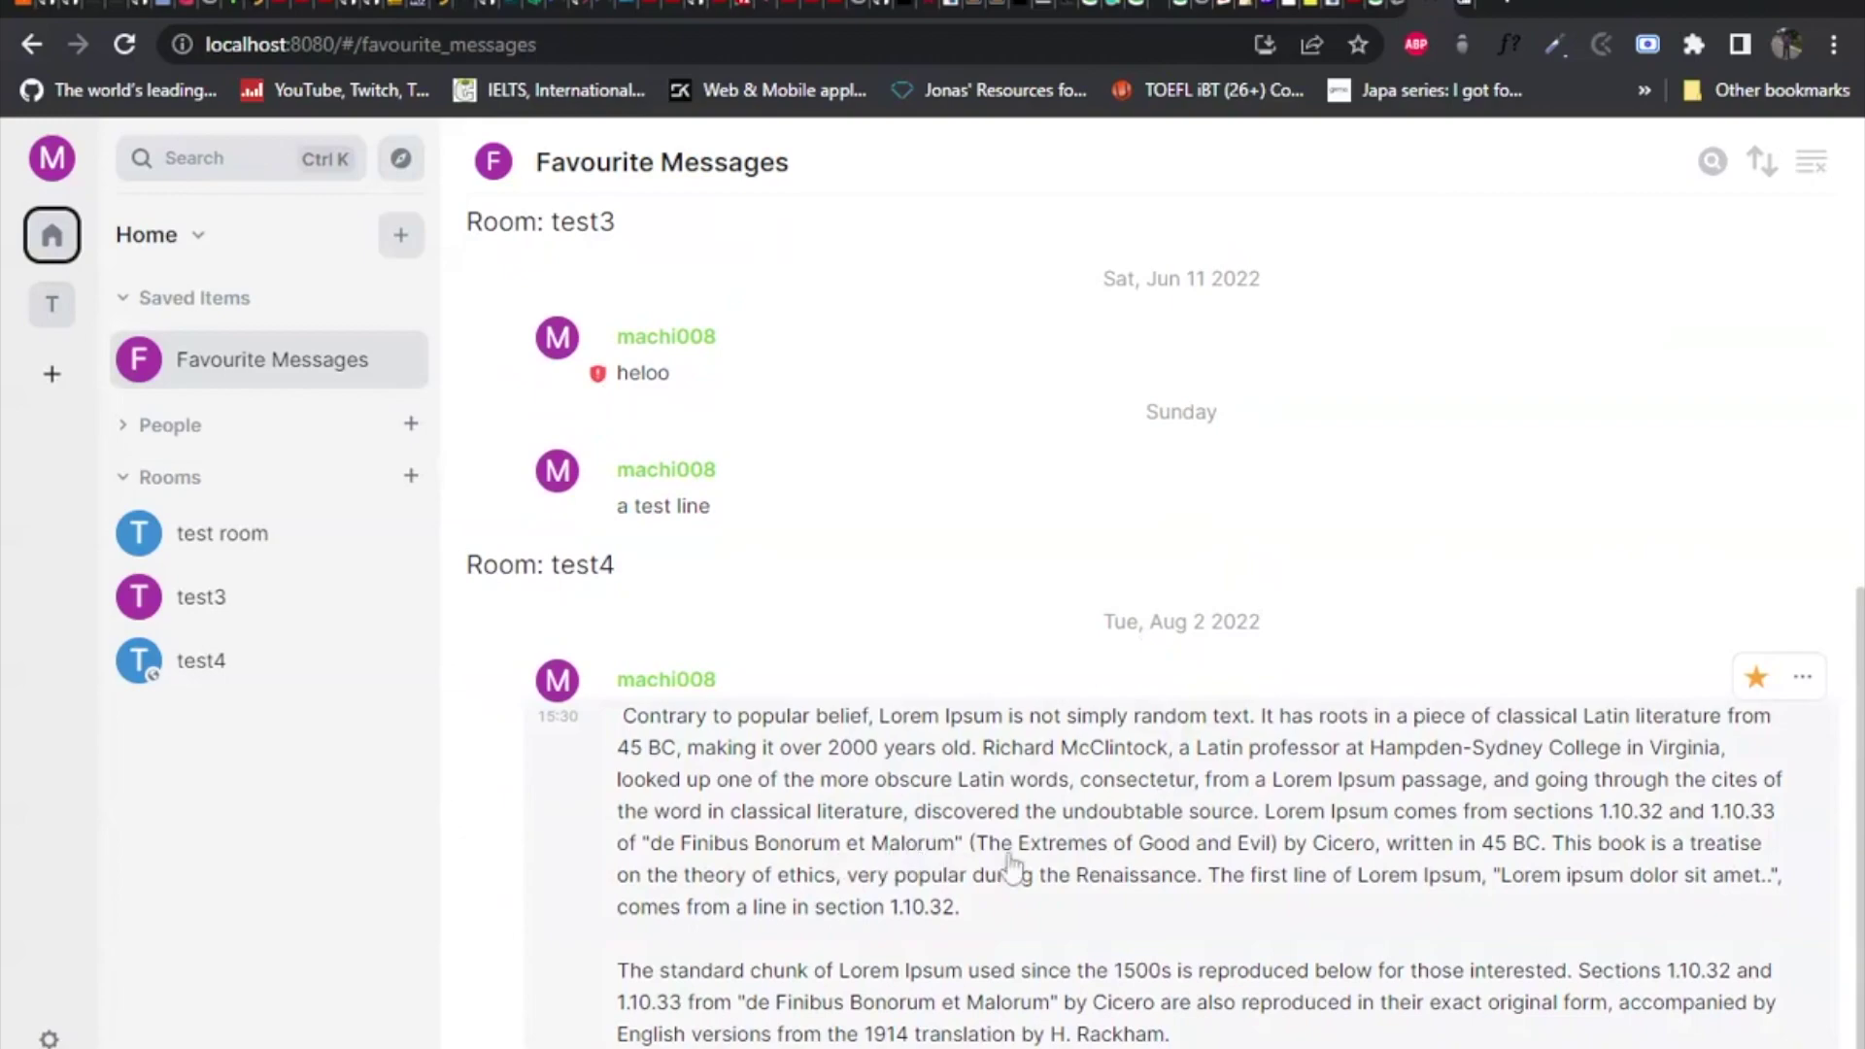
scroll(967, 758, "up", 5)
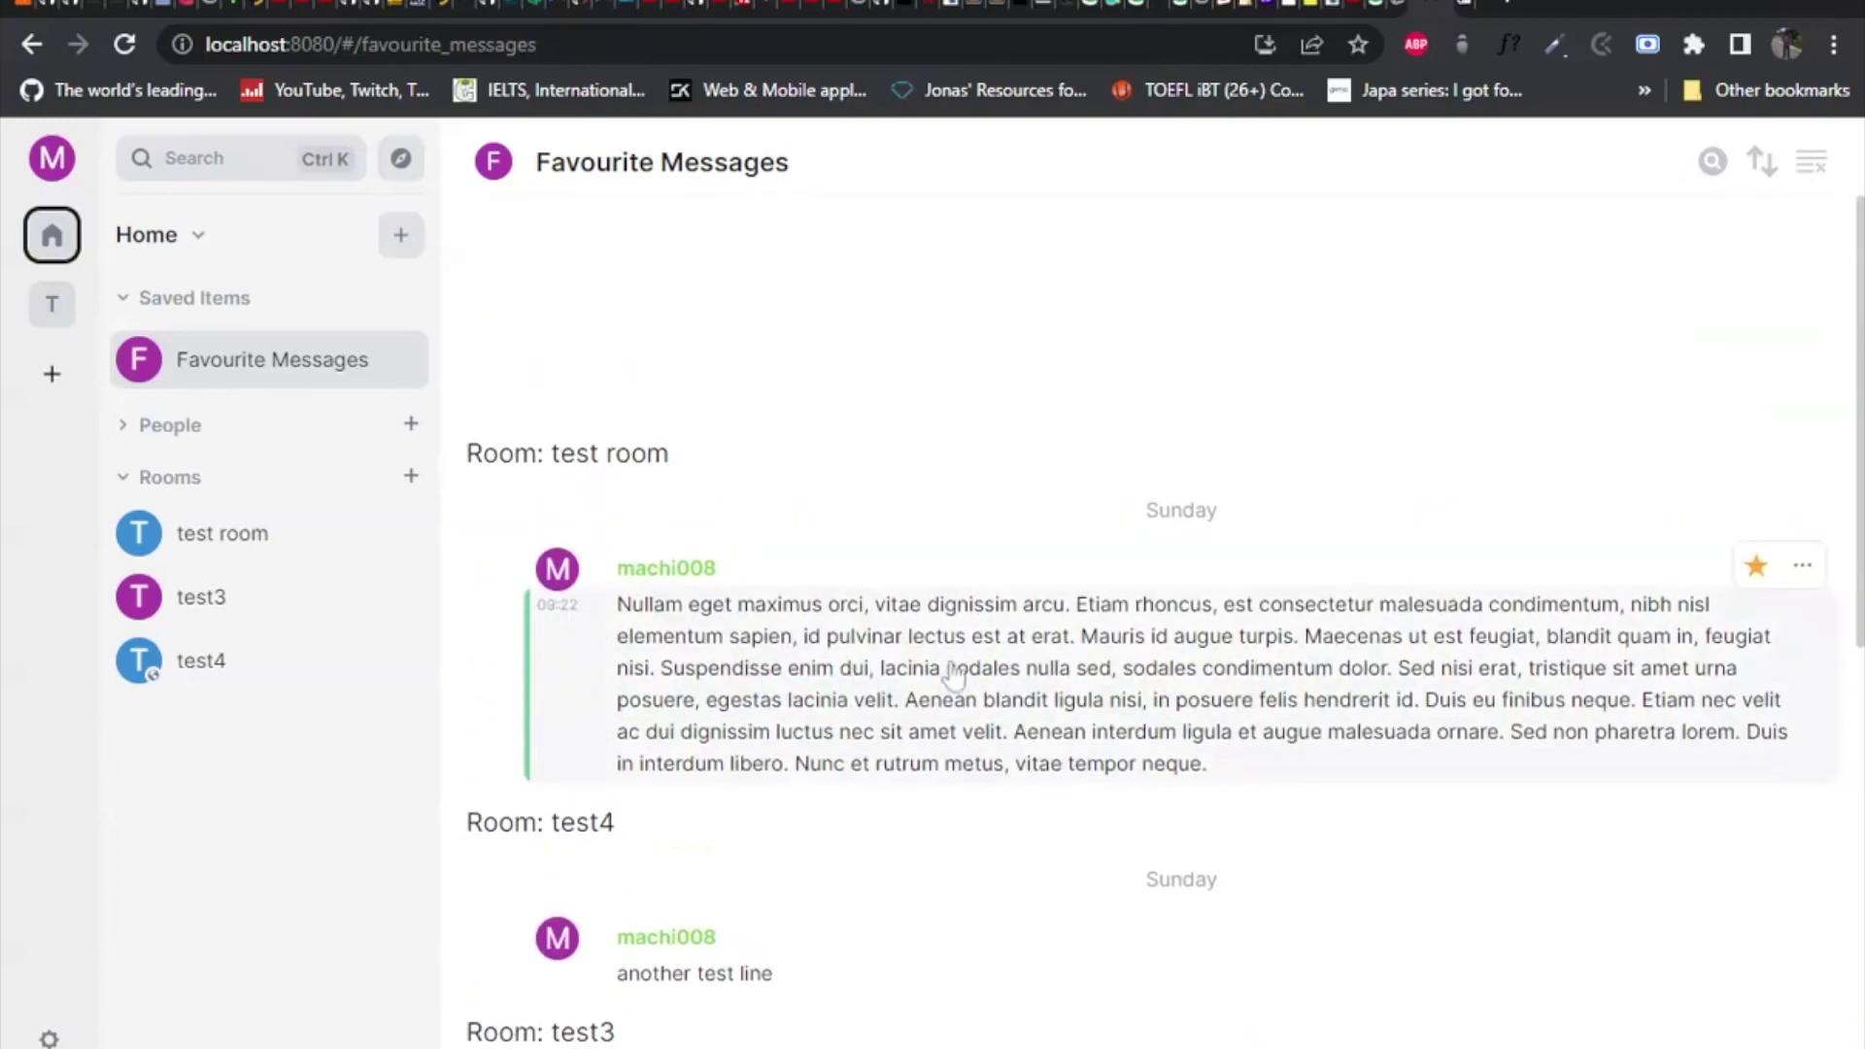
scroll(1069, 773, "down", 5)
scroll(1186, 777, "up", 9)
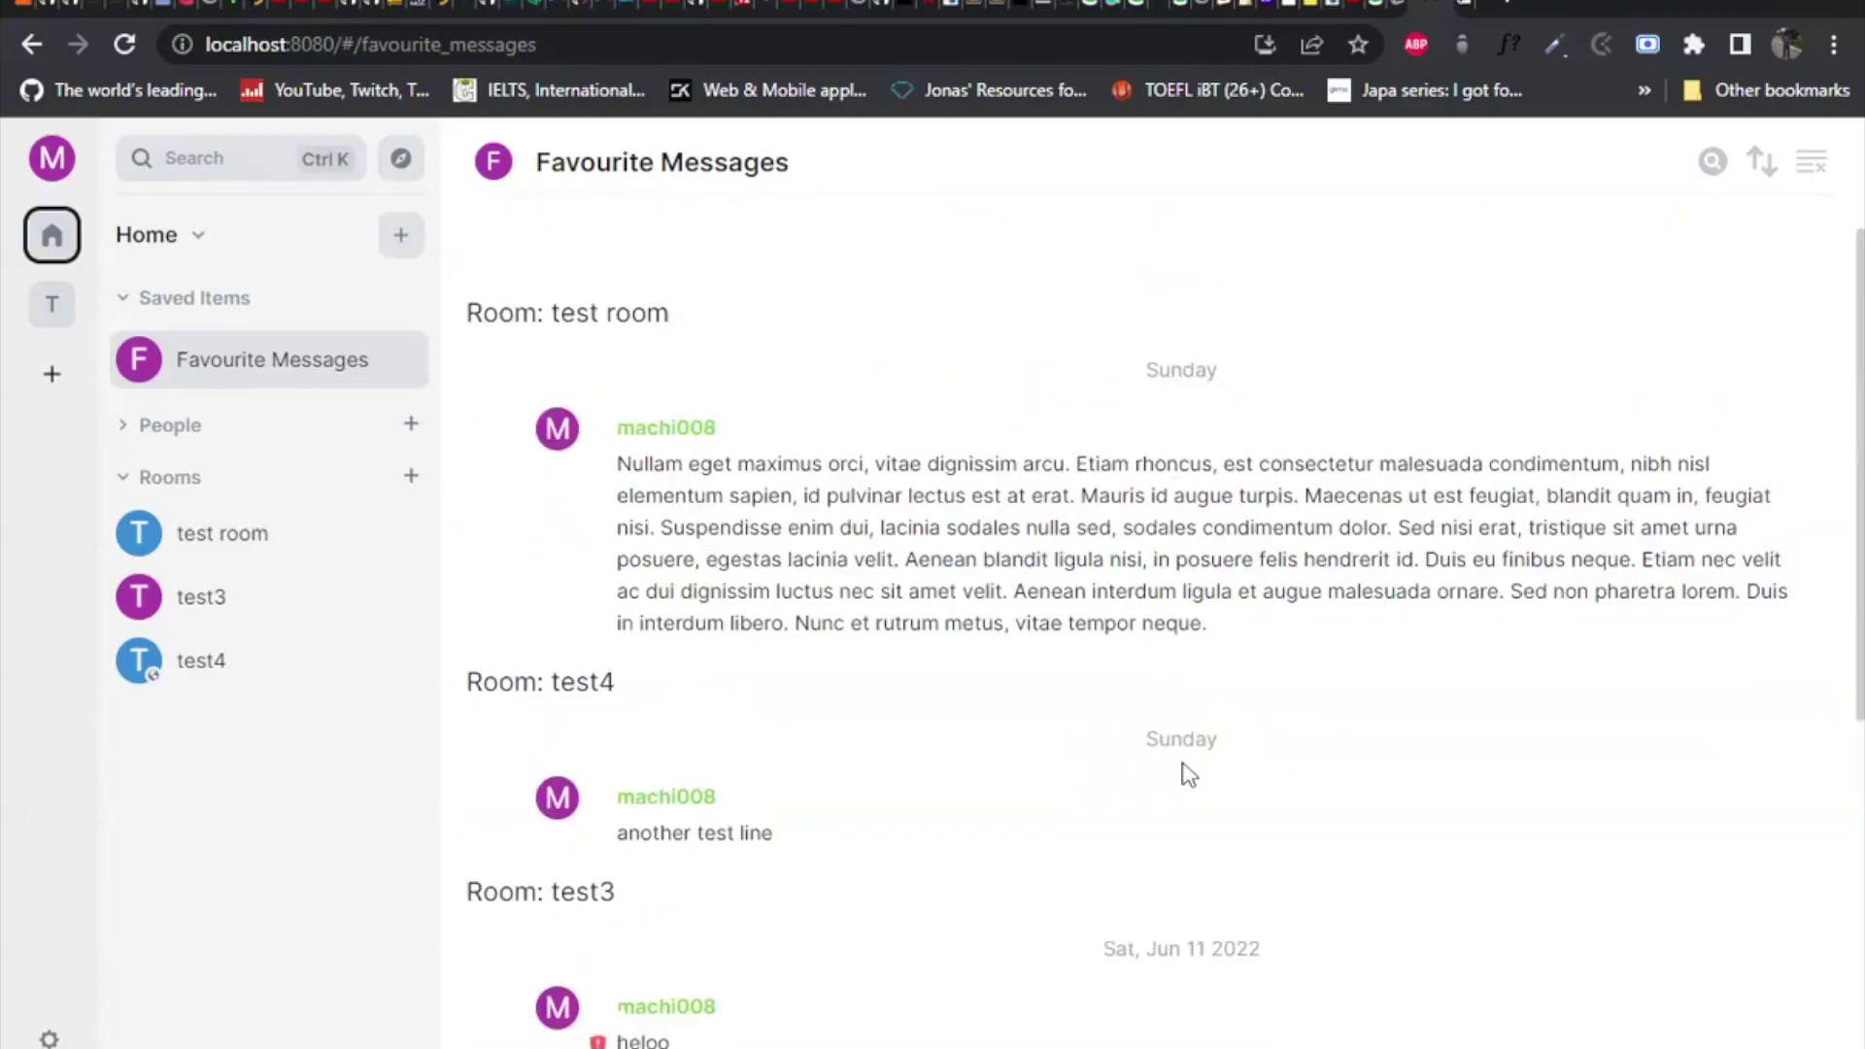
Step: Reverse the order of the favourite messages and look through the reordered list
left_click(1762, 165)
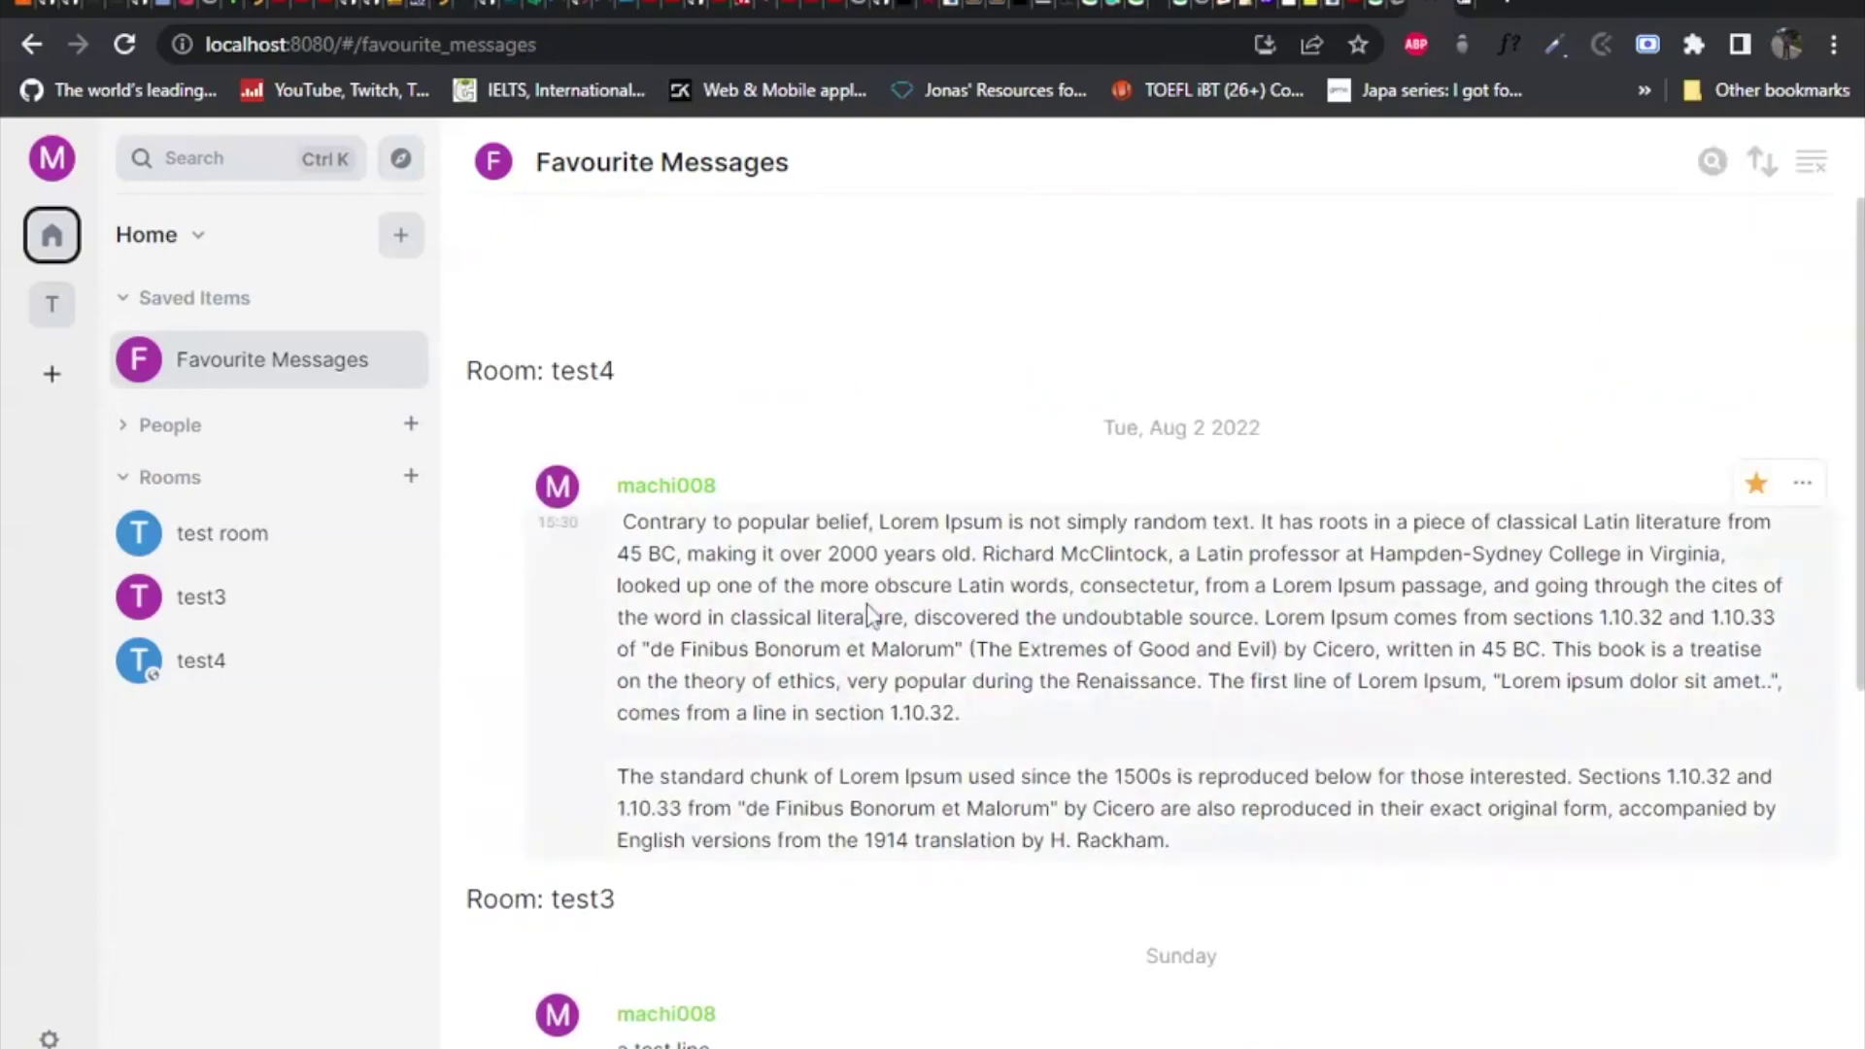
scroll(902, 646, "down", 6)
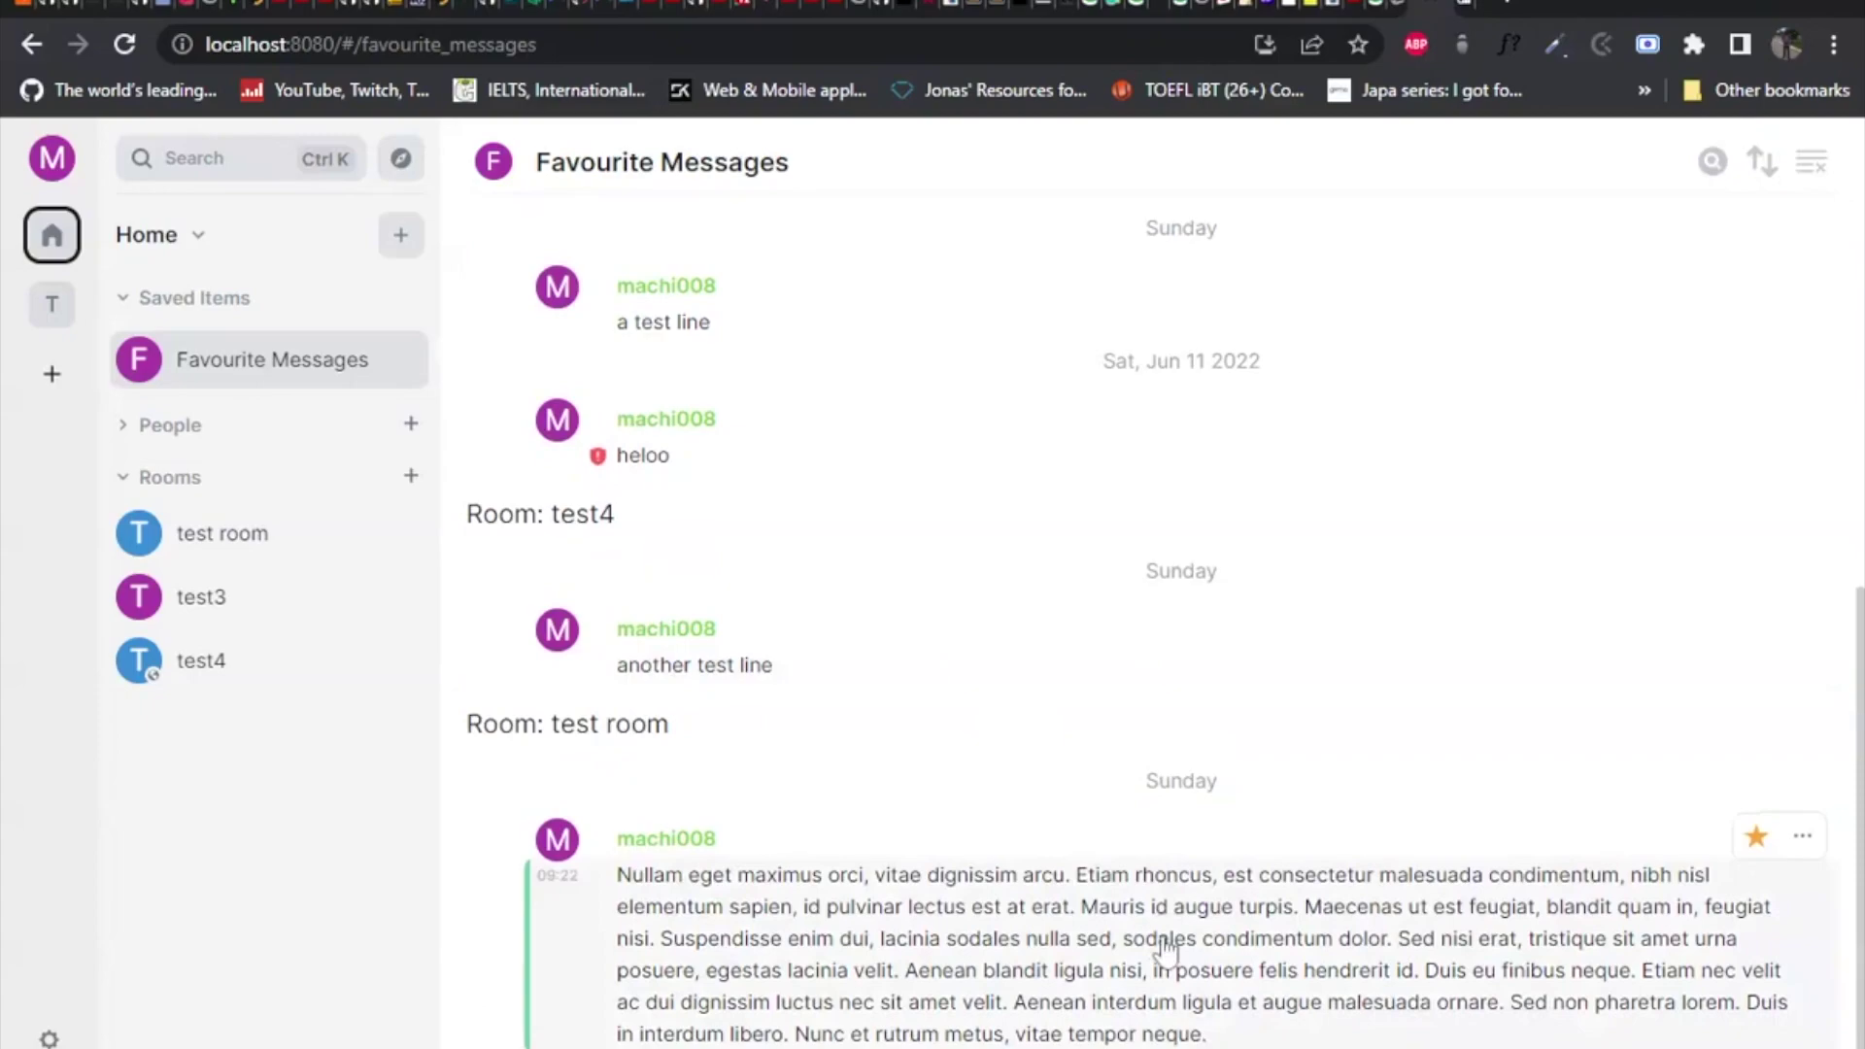
Step: Reverse the order of the favourite messages again and search them for "line", closing the search after reviewing the matches
scroll(1574, 288, "up", 2)
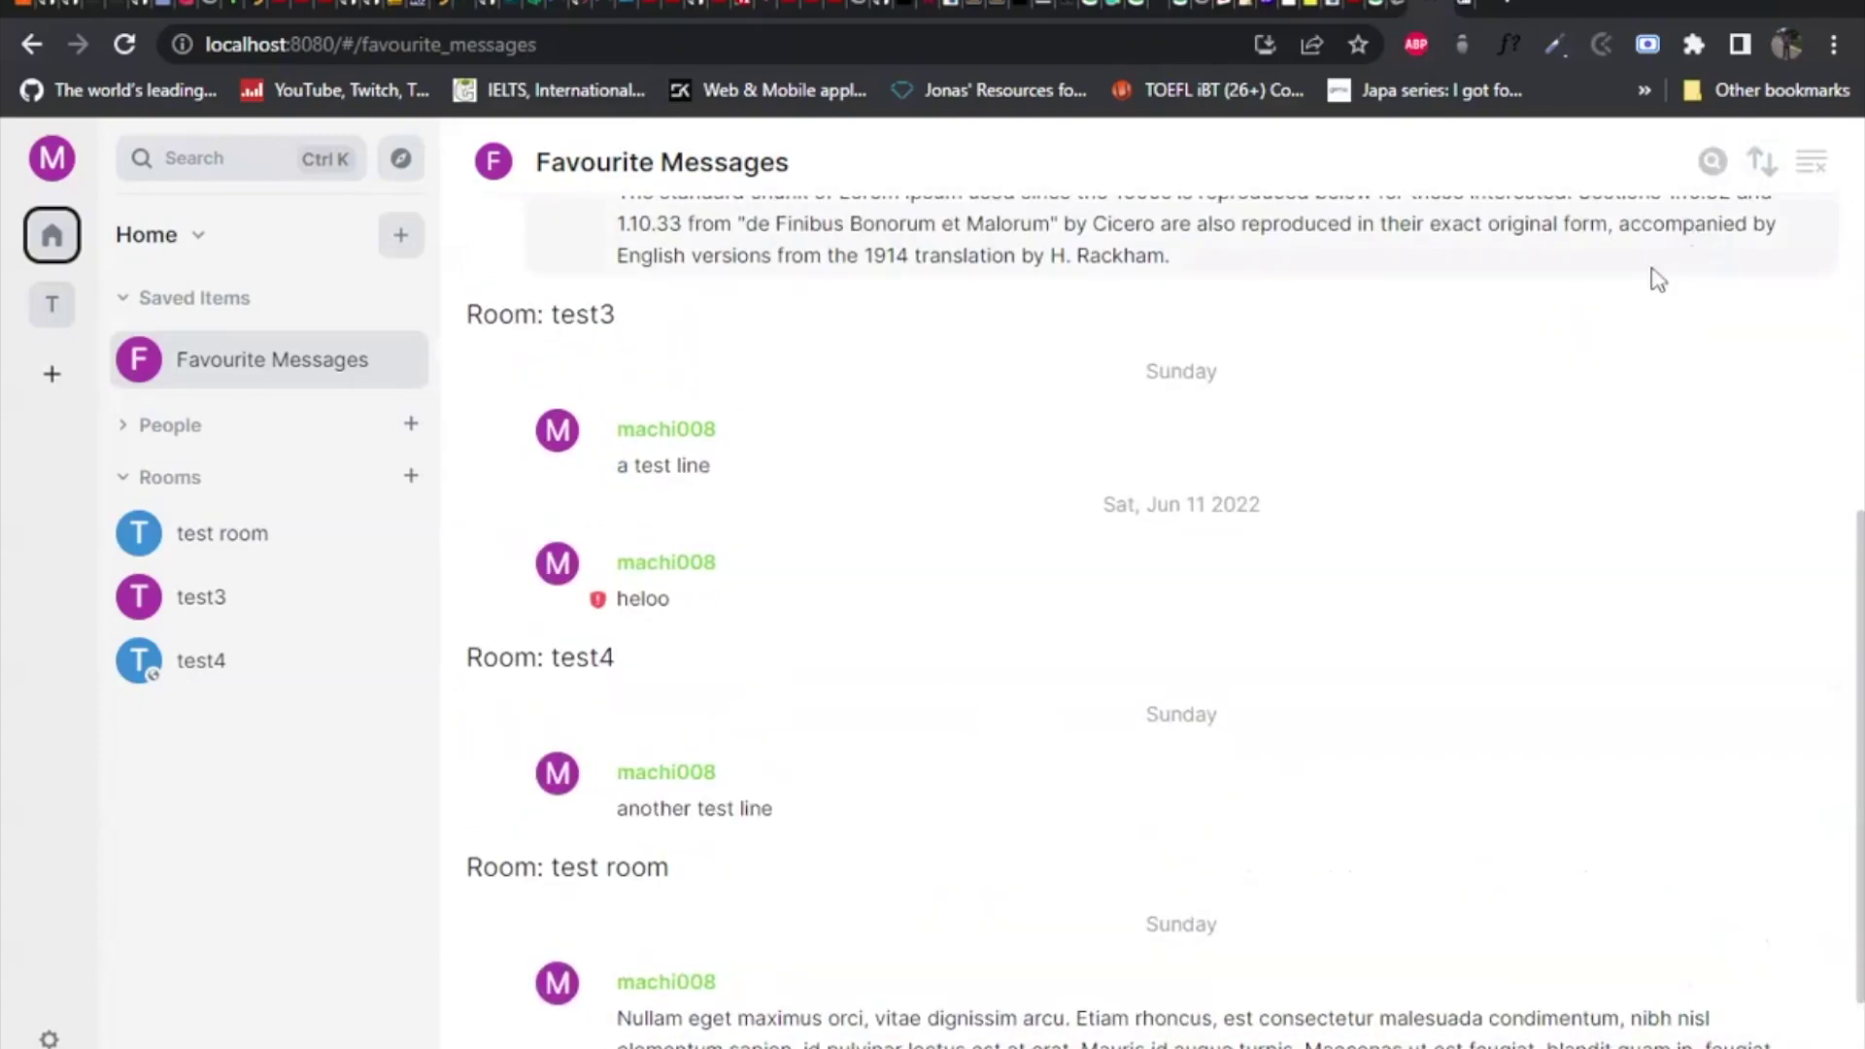
scroll(1444, 458, "up", 3)
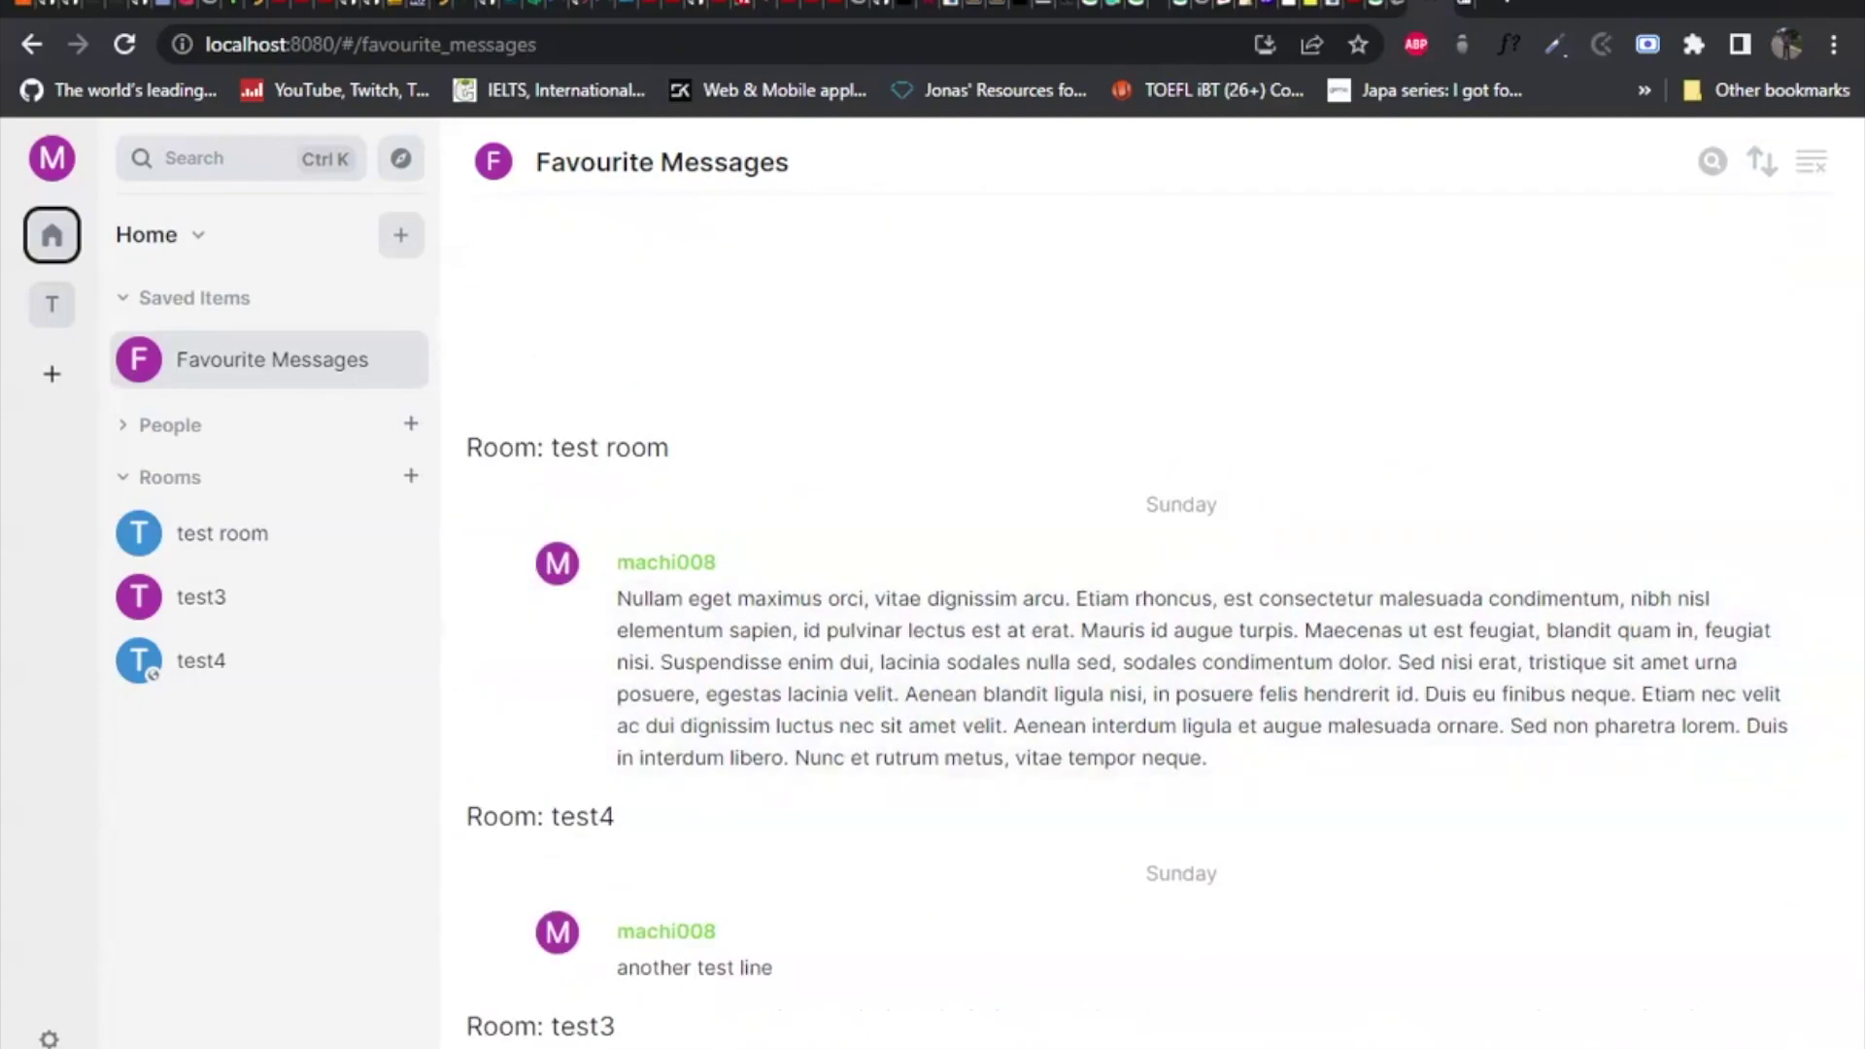
left_click(1714, 163)
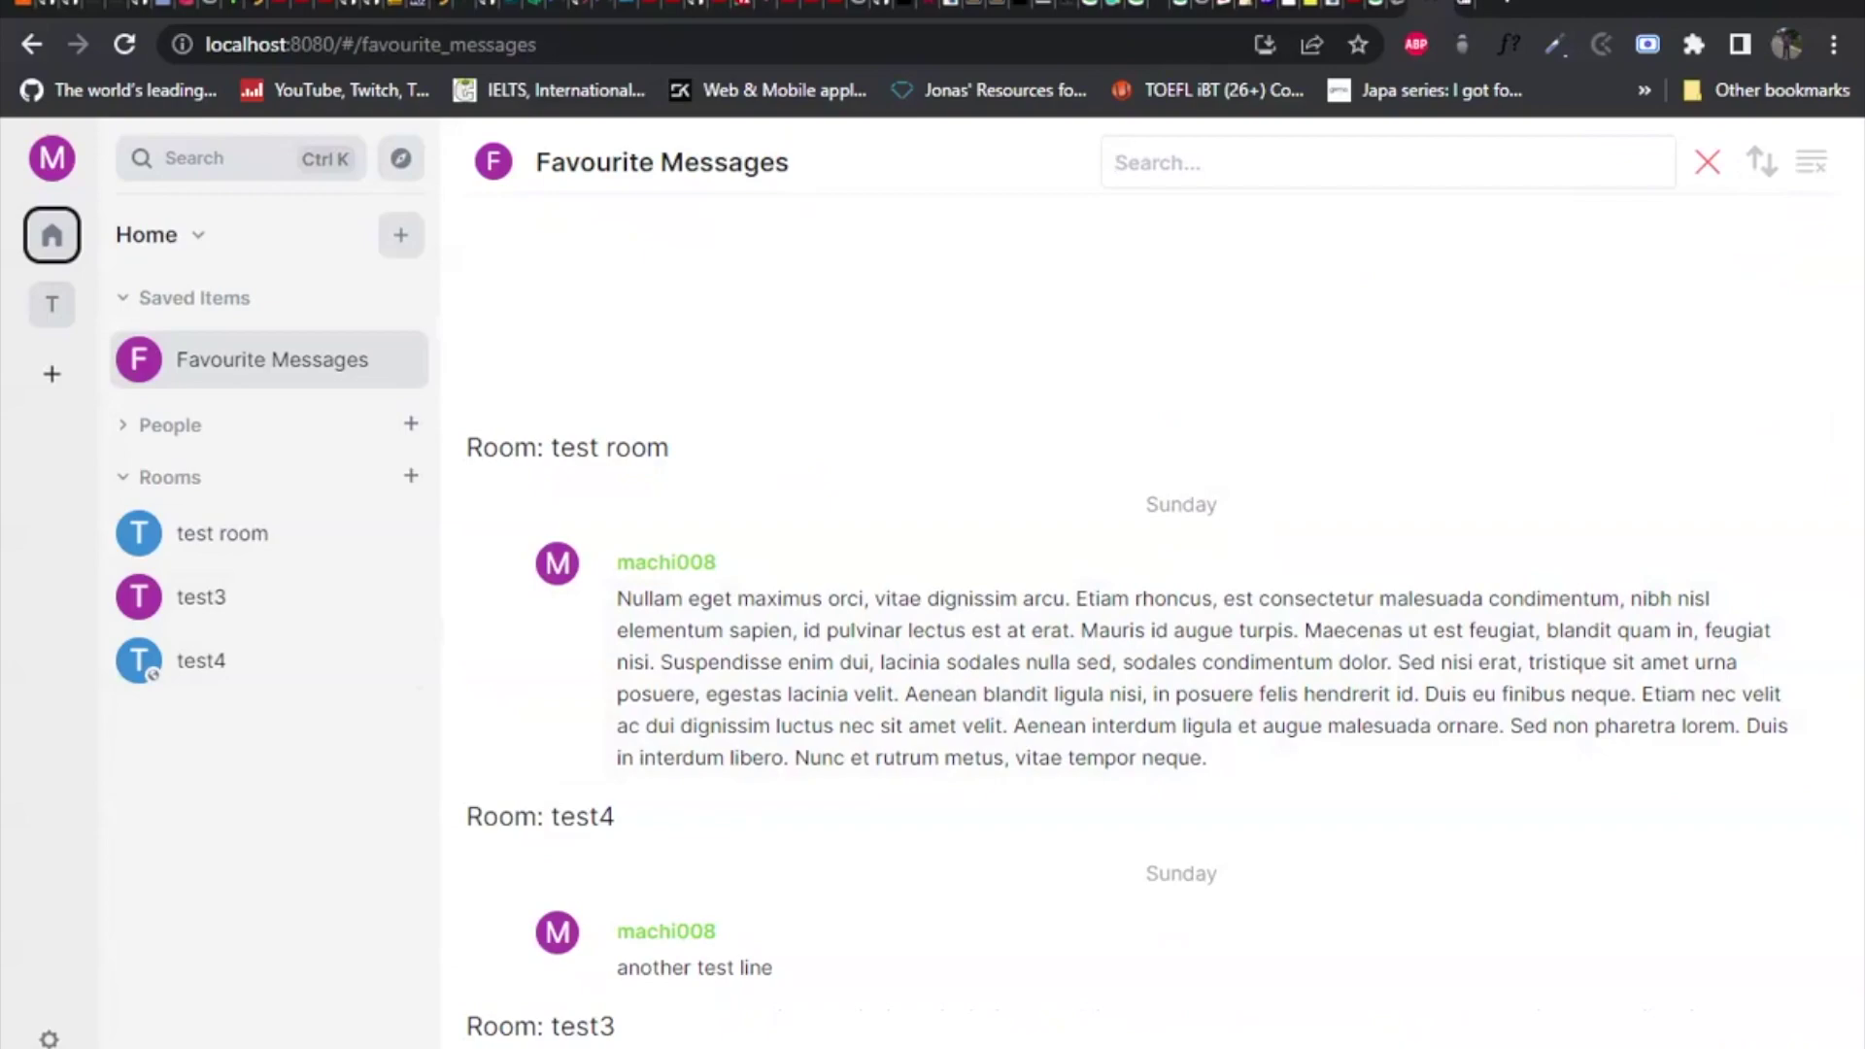
type("line")
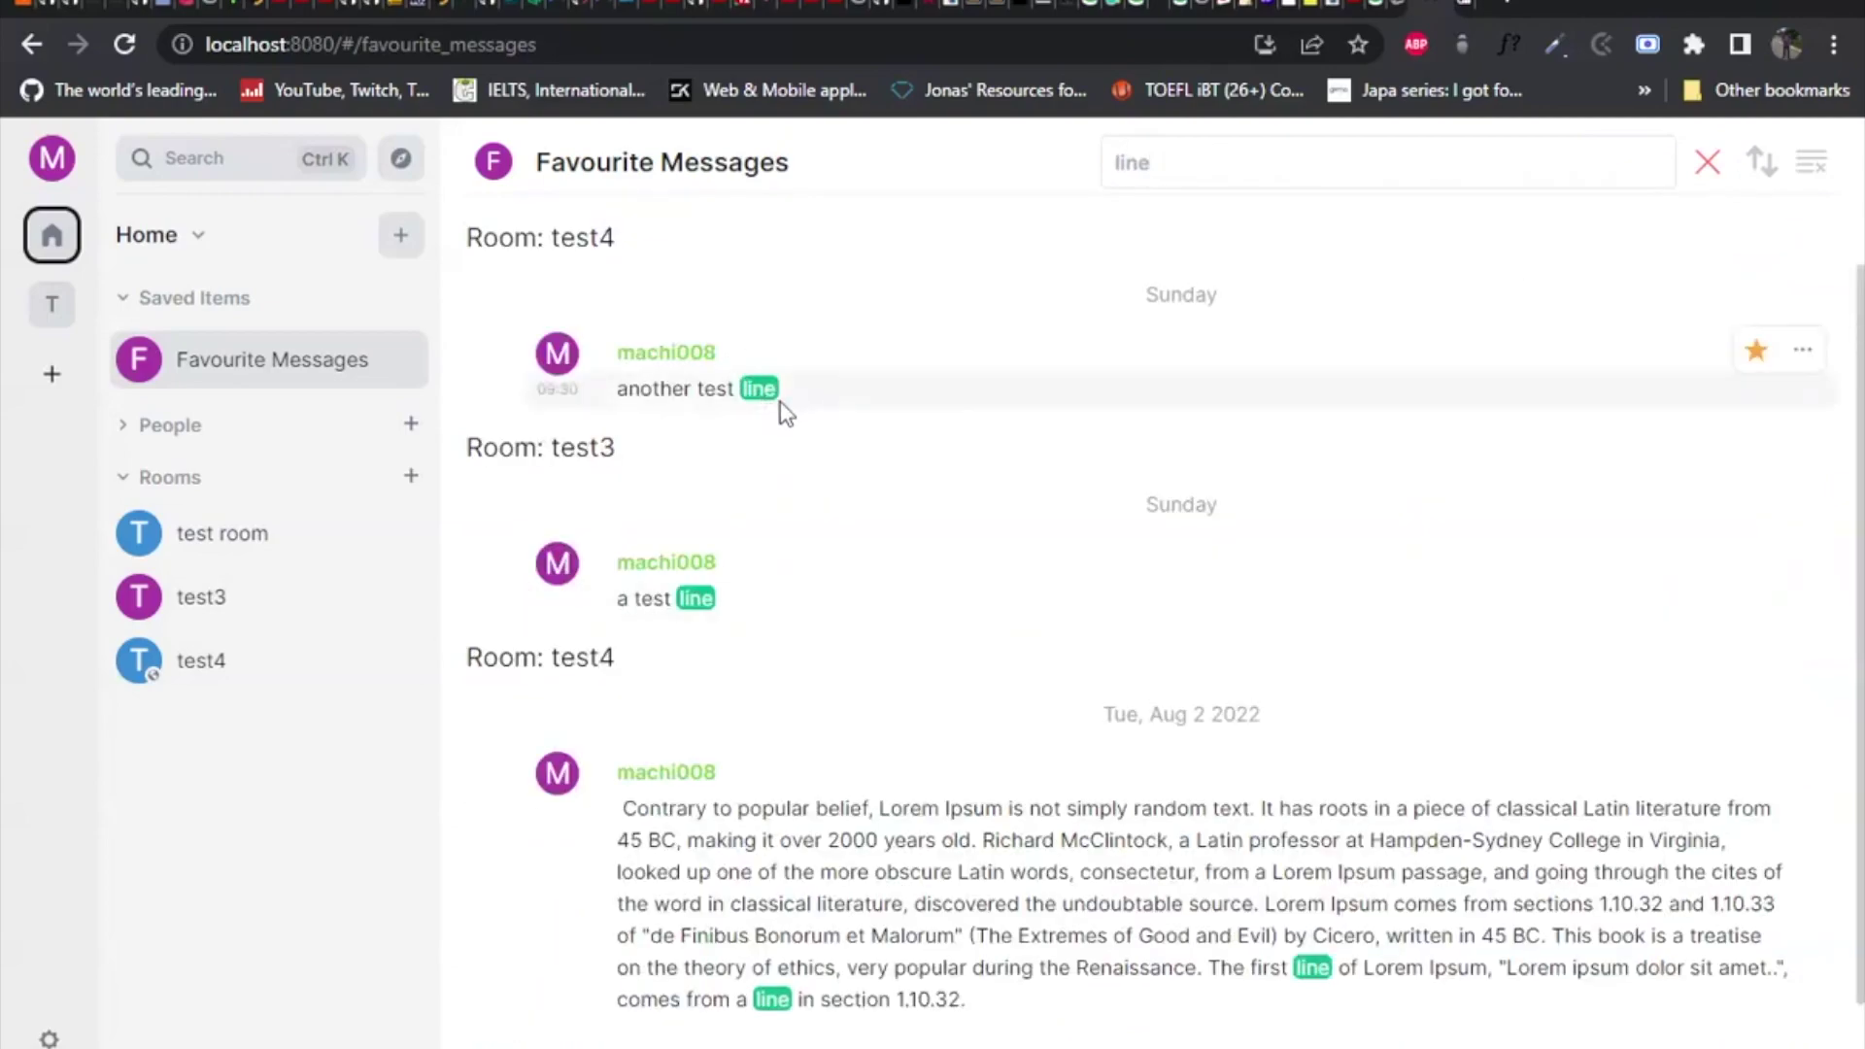
scroll(986, 622, "down", 1)
scroll(952, 736, "up", 3)
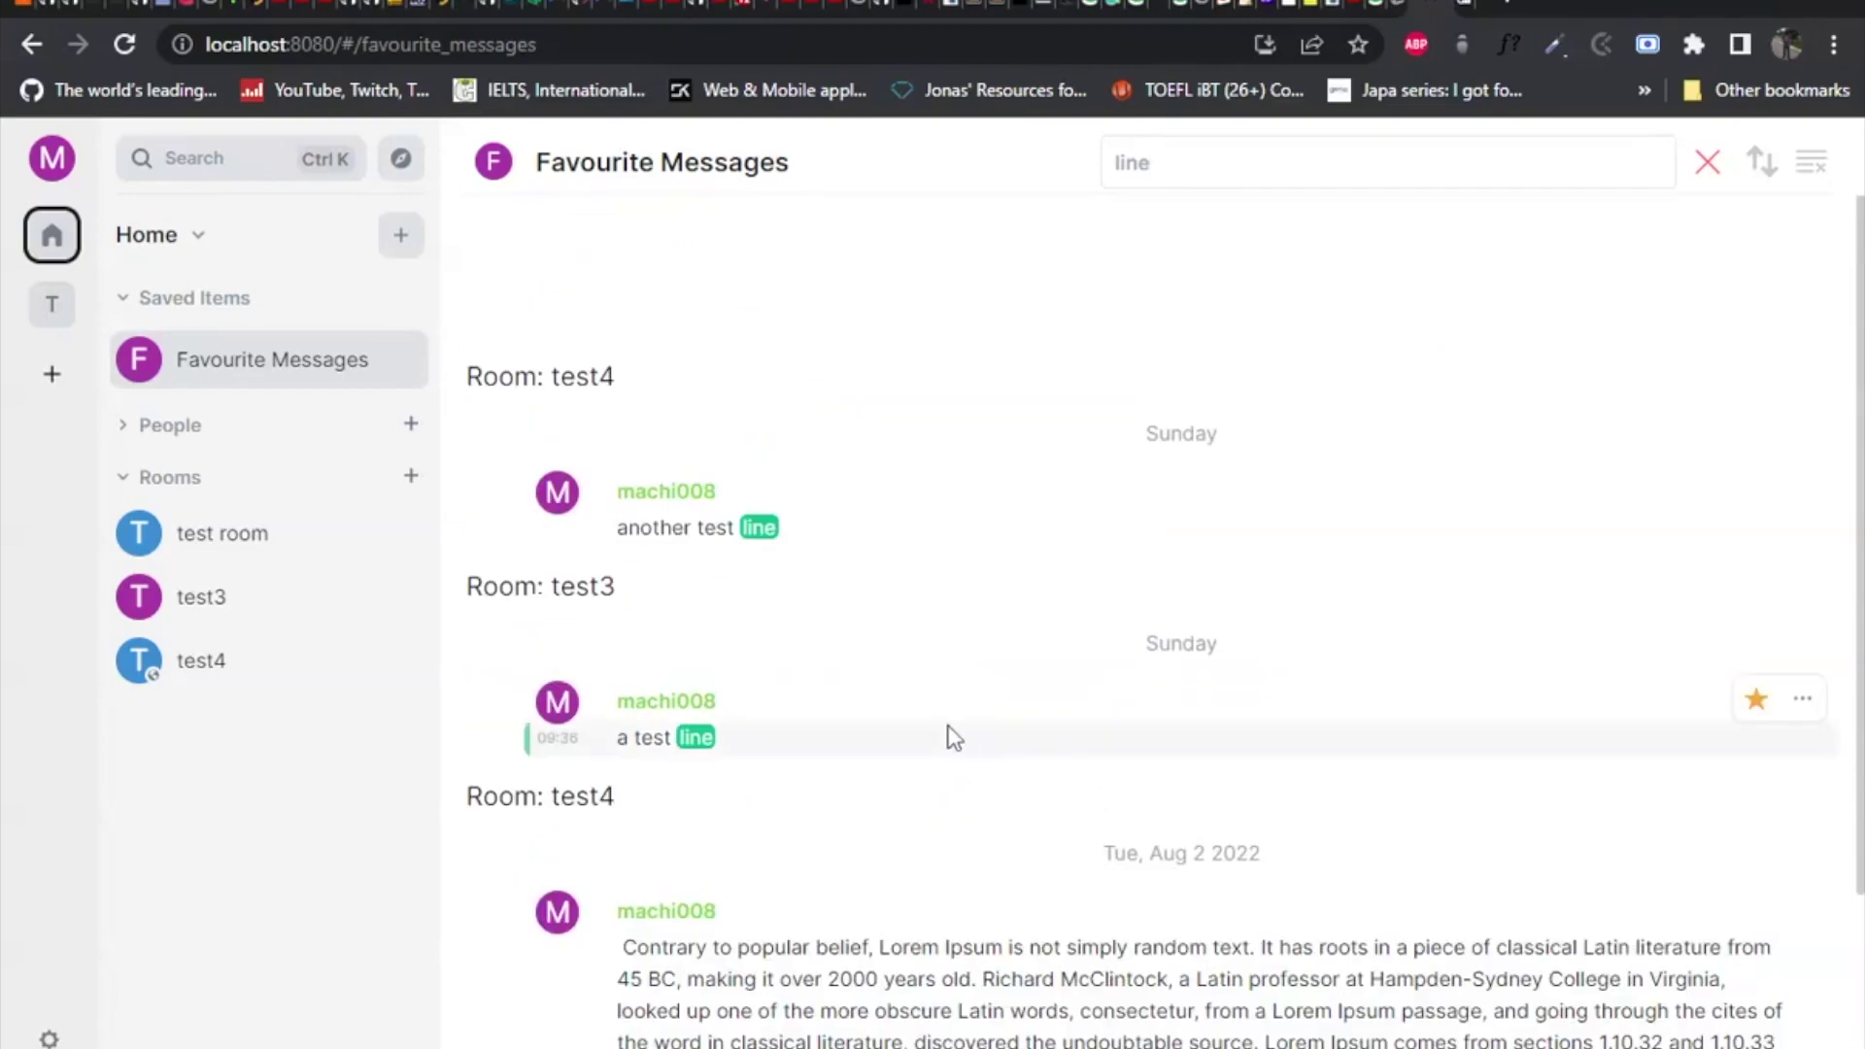
scroll(1199, 554, "down", 2)
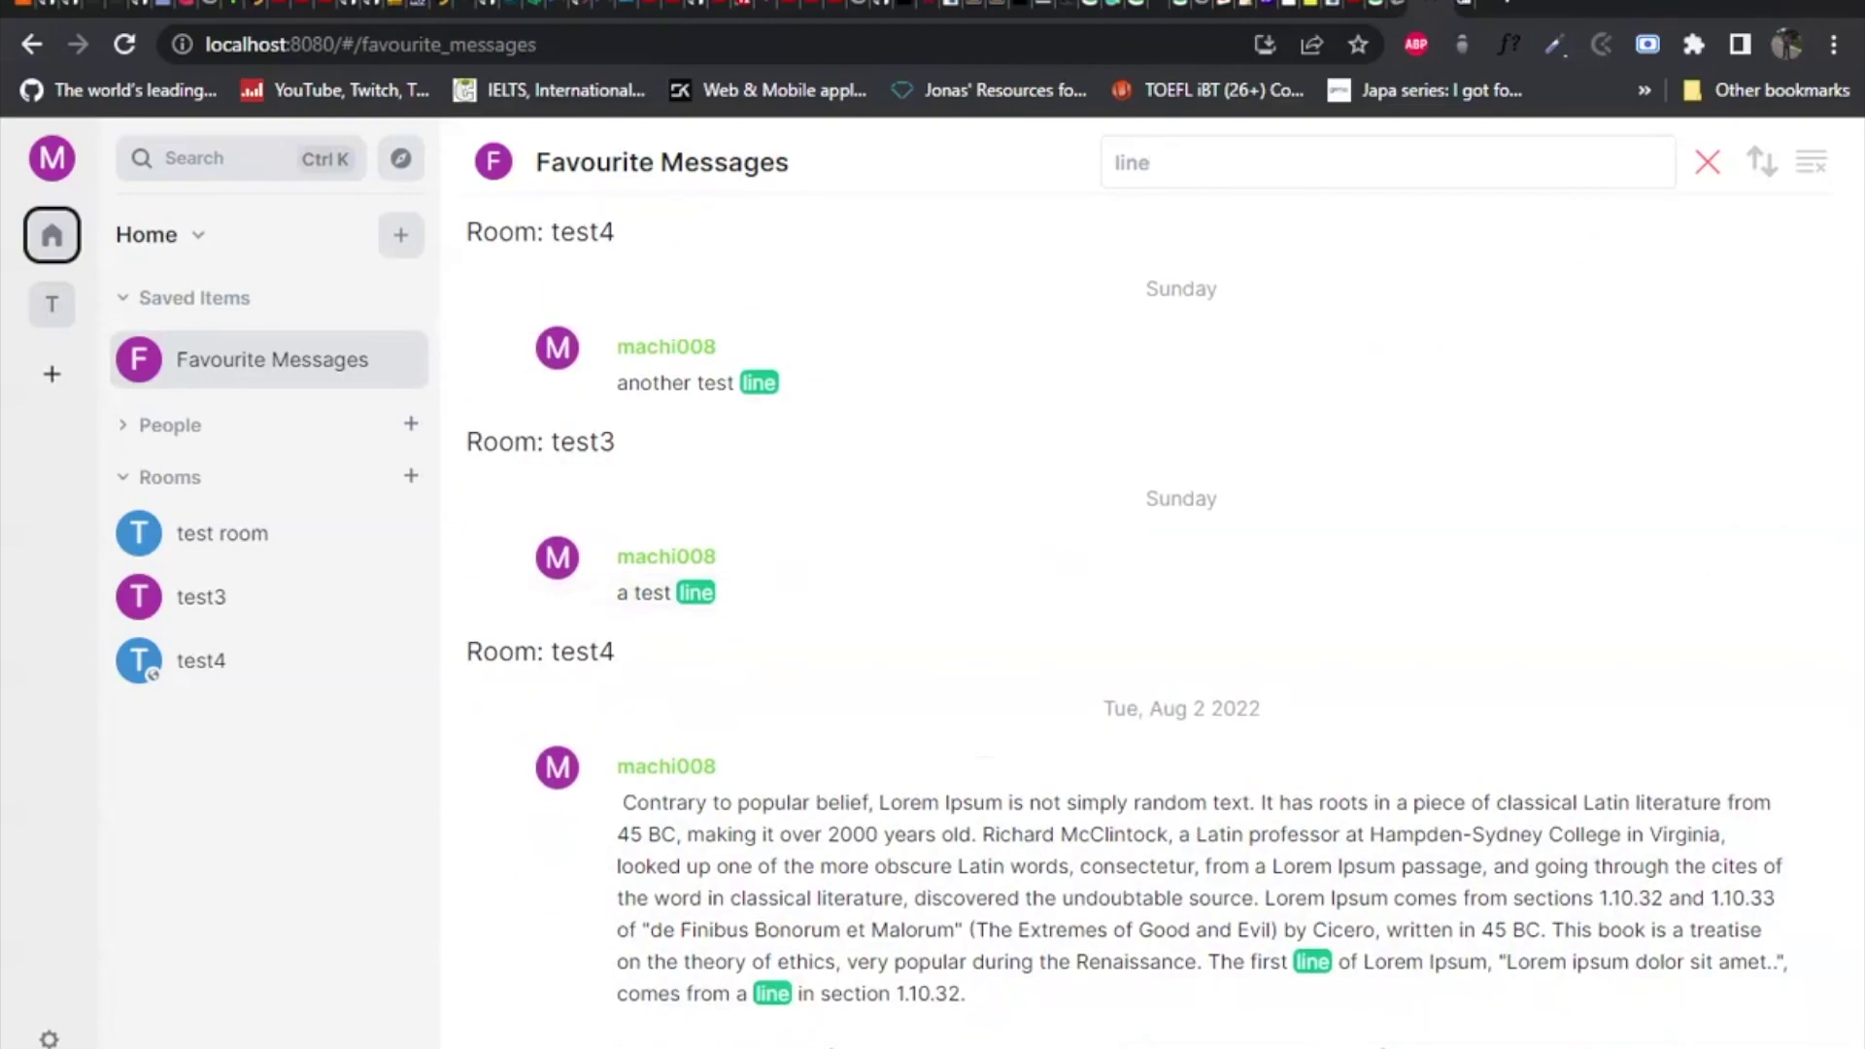
left_click(1707, 170)
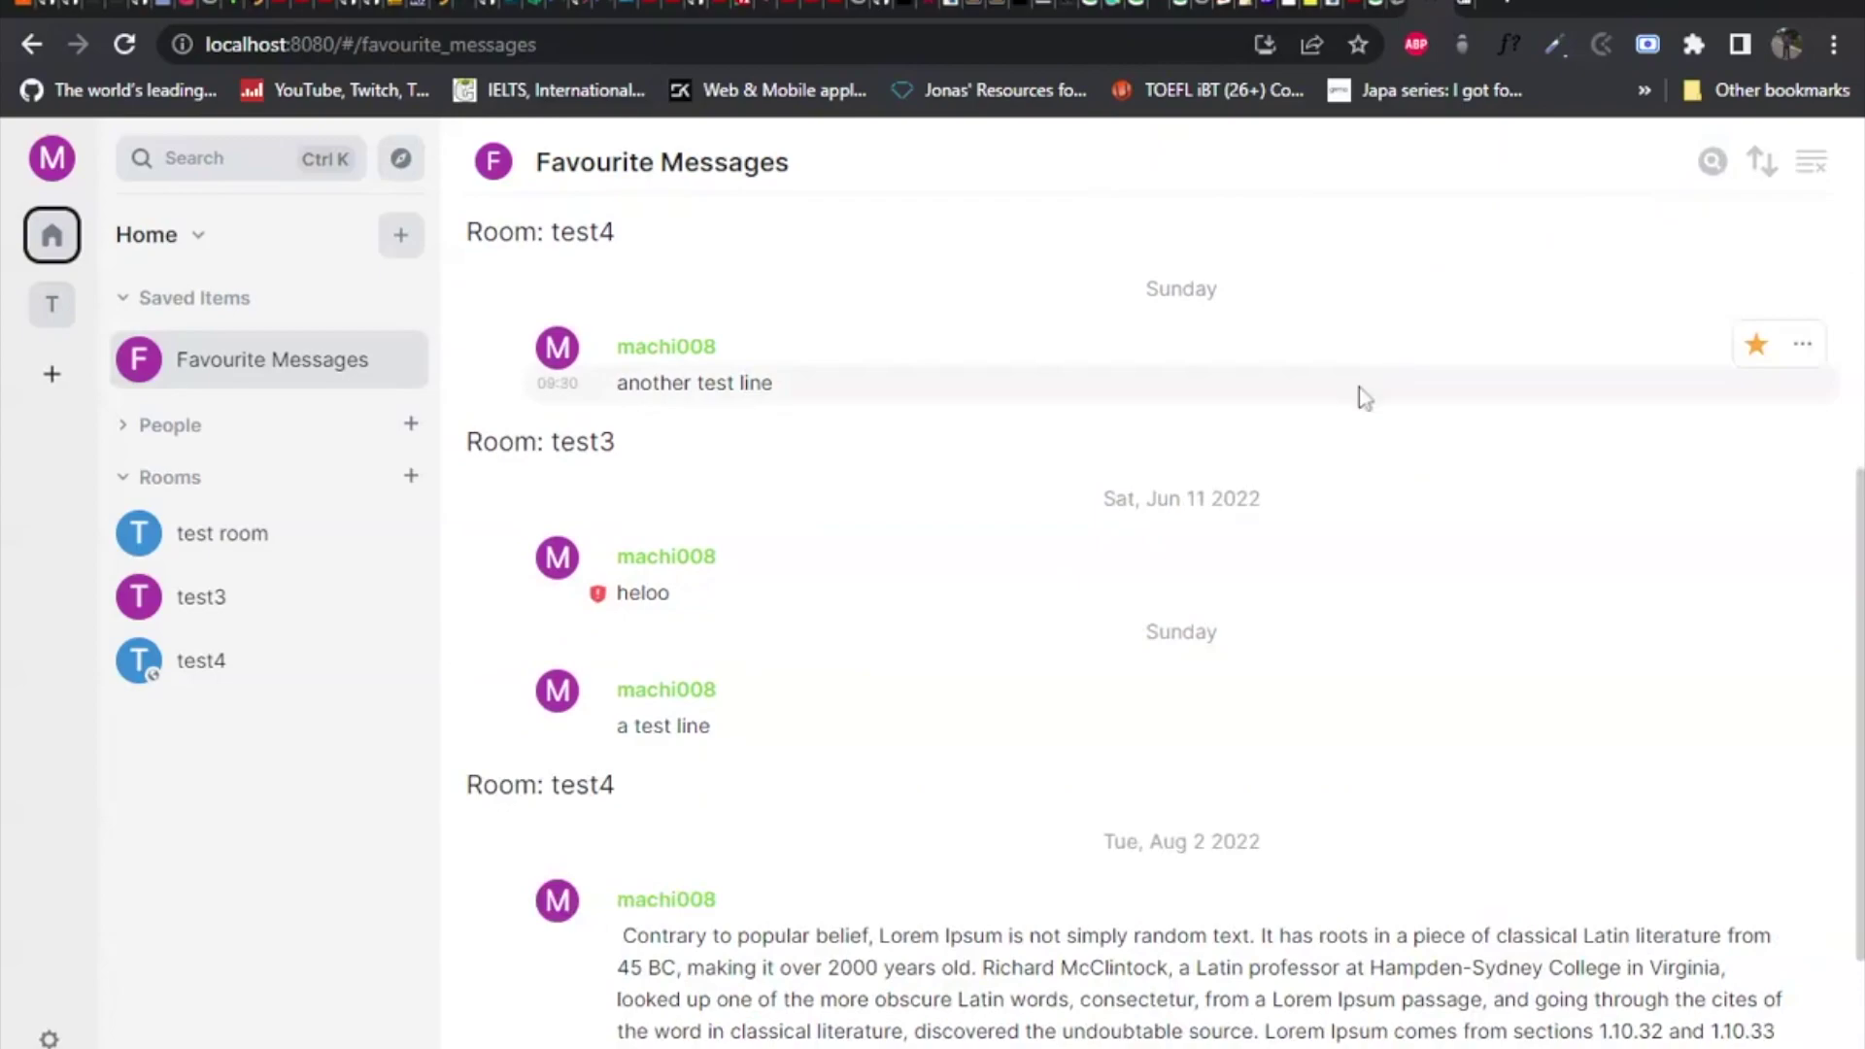
Step: Unfavourite the long "Nullam eget maximus" message from test room and clear all remaining favourite messages
mouse_move(1763, 569)
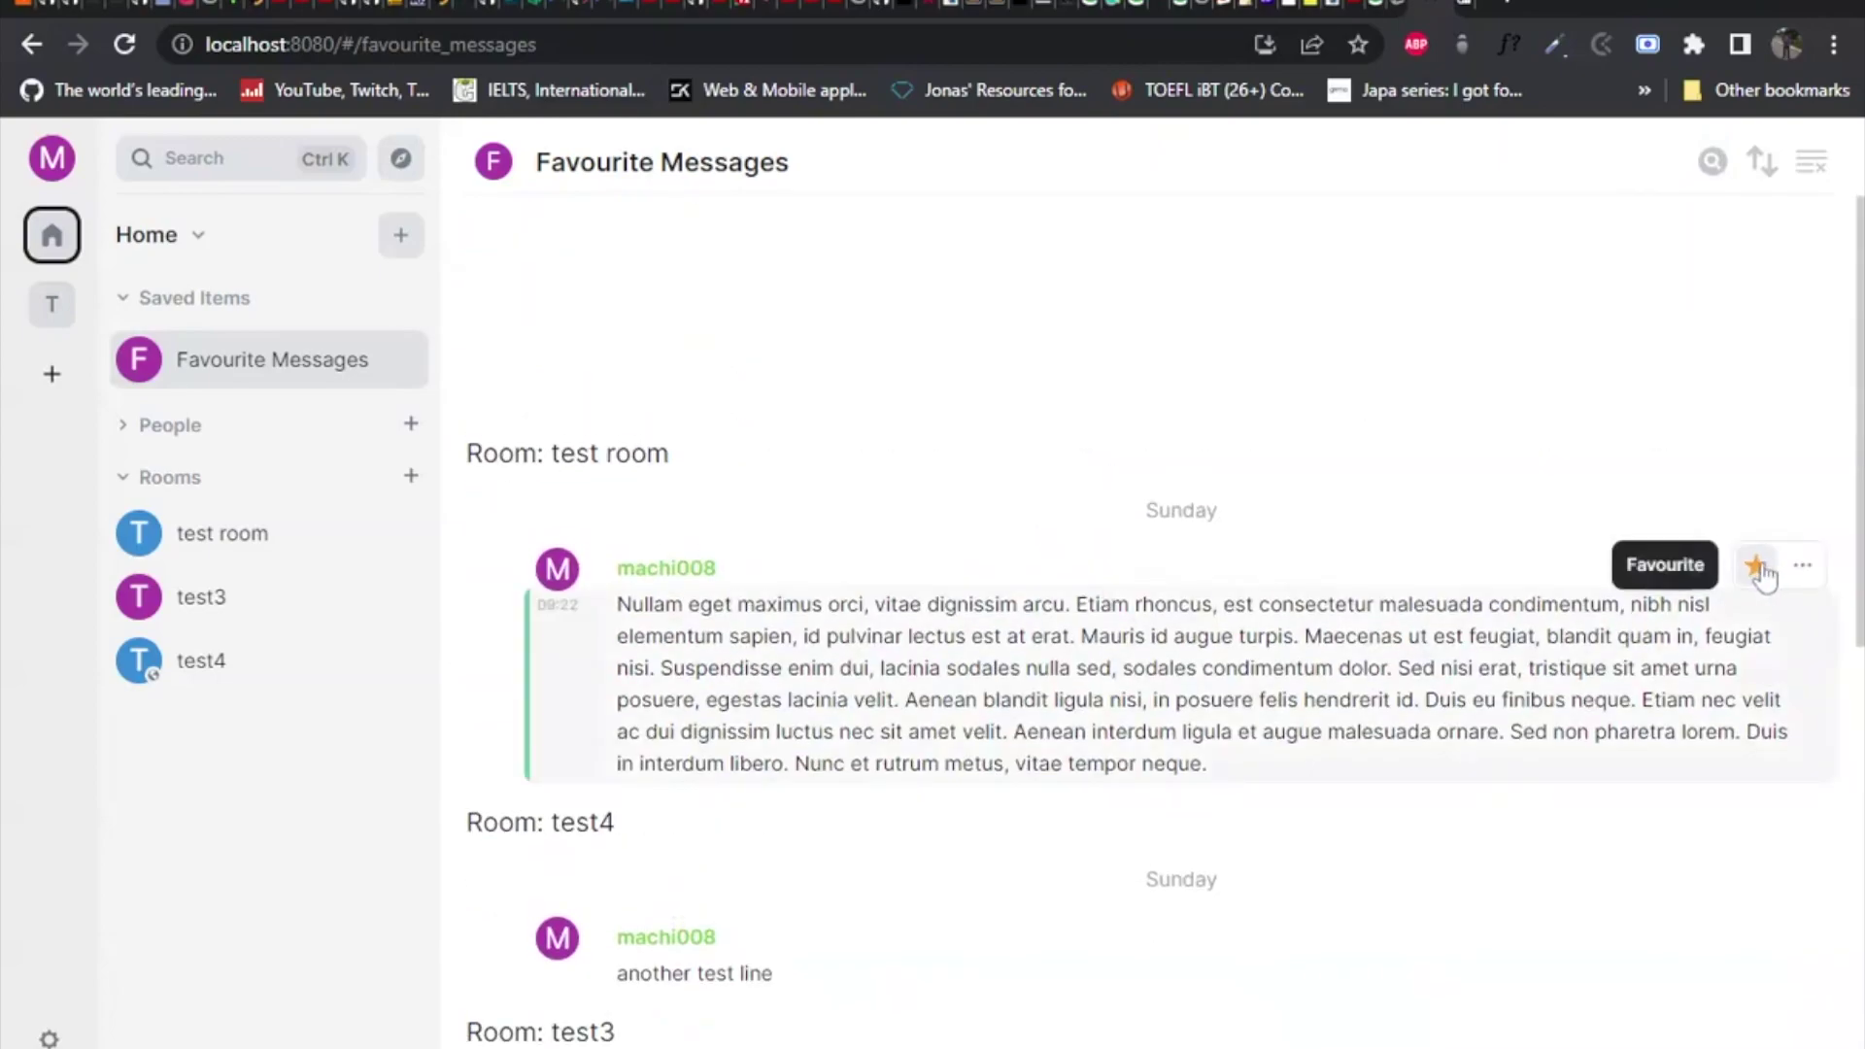
left_click(1758, 568)
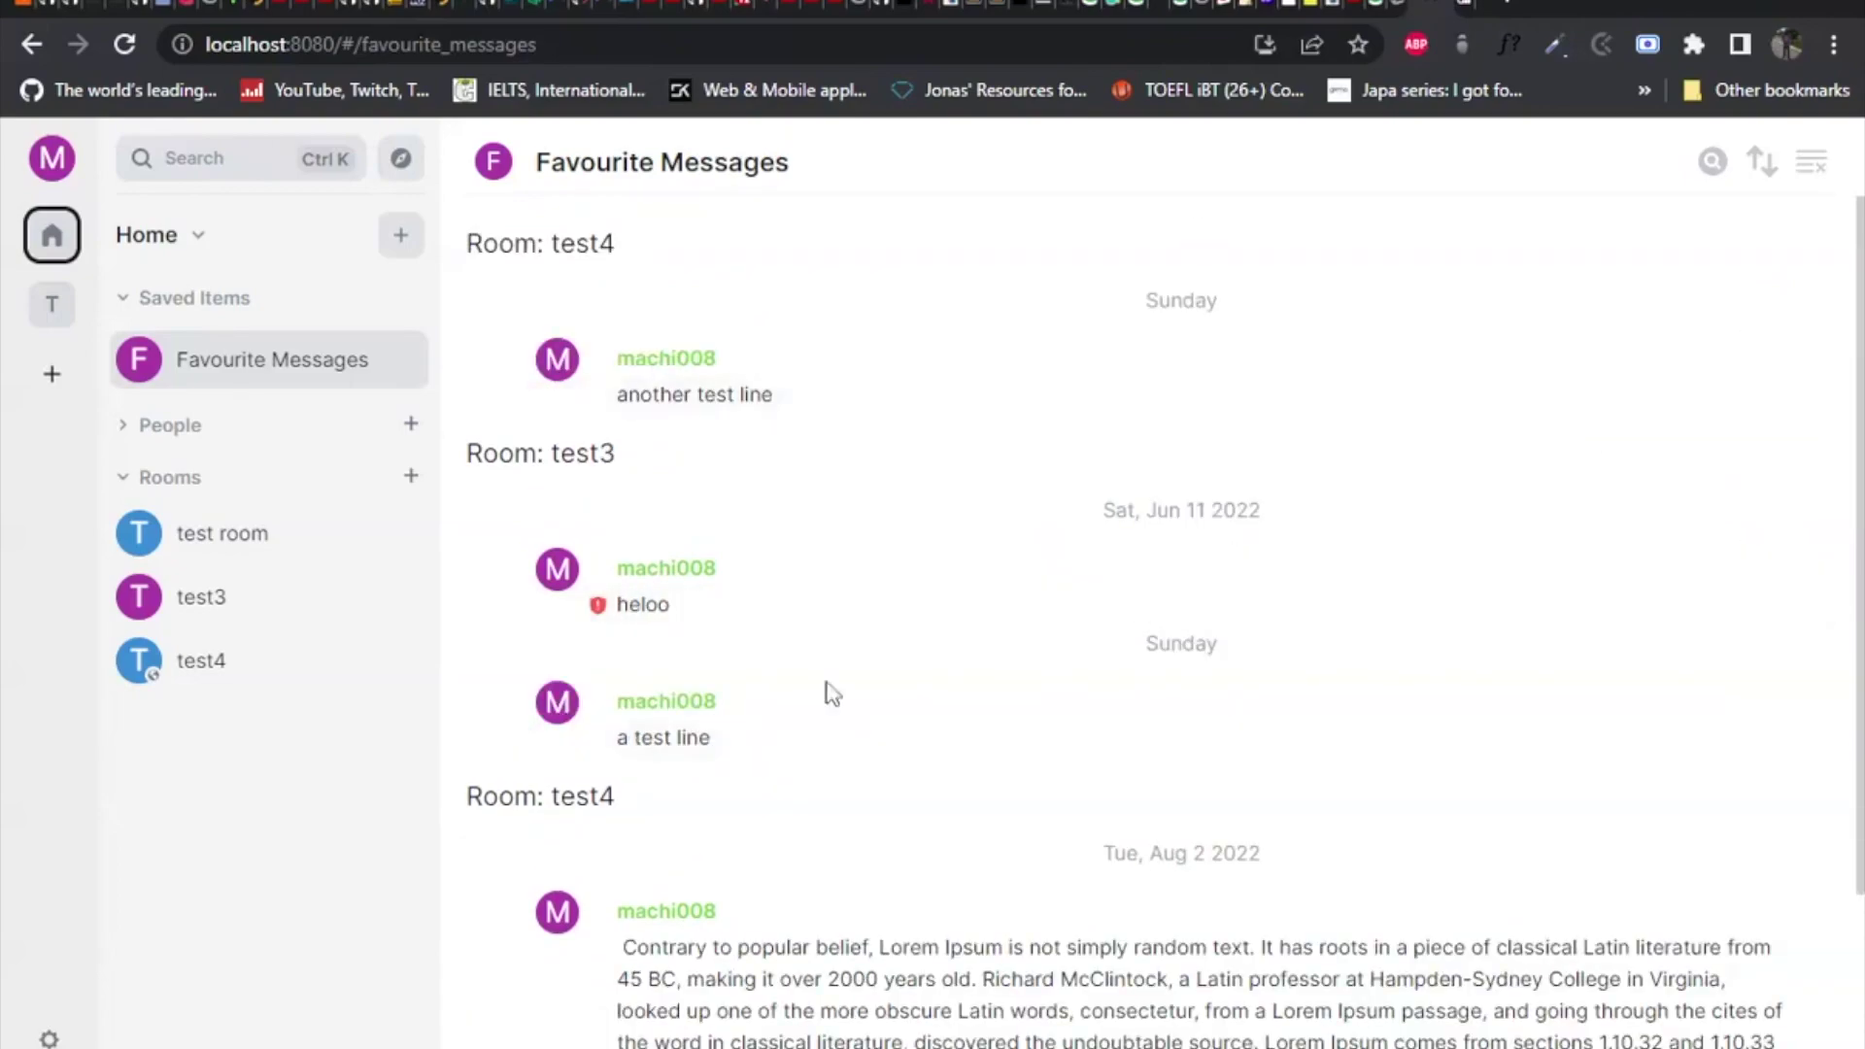
mouse_move(1523, 377)
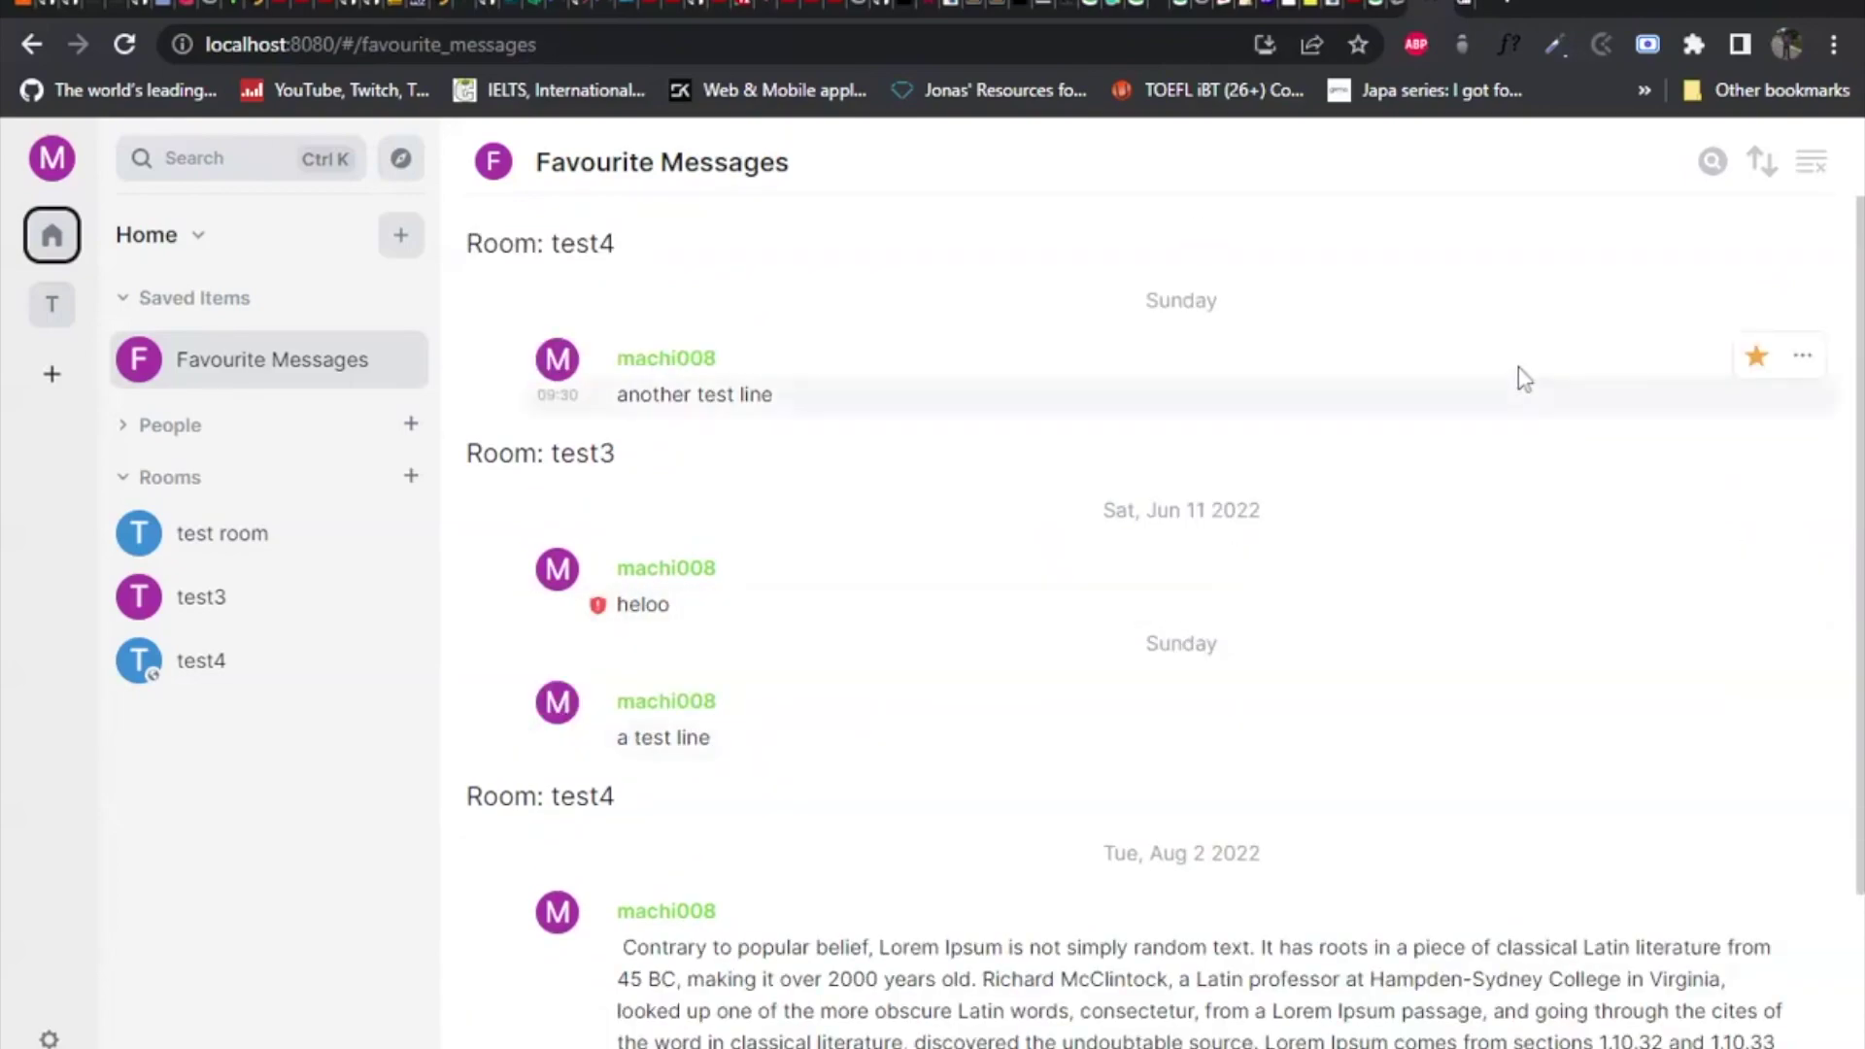
left_click(1813, 173)
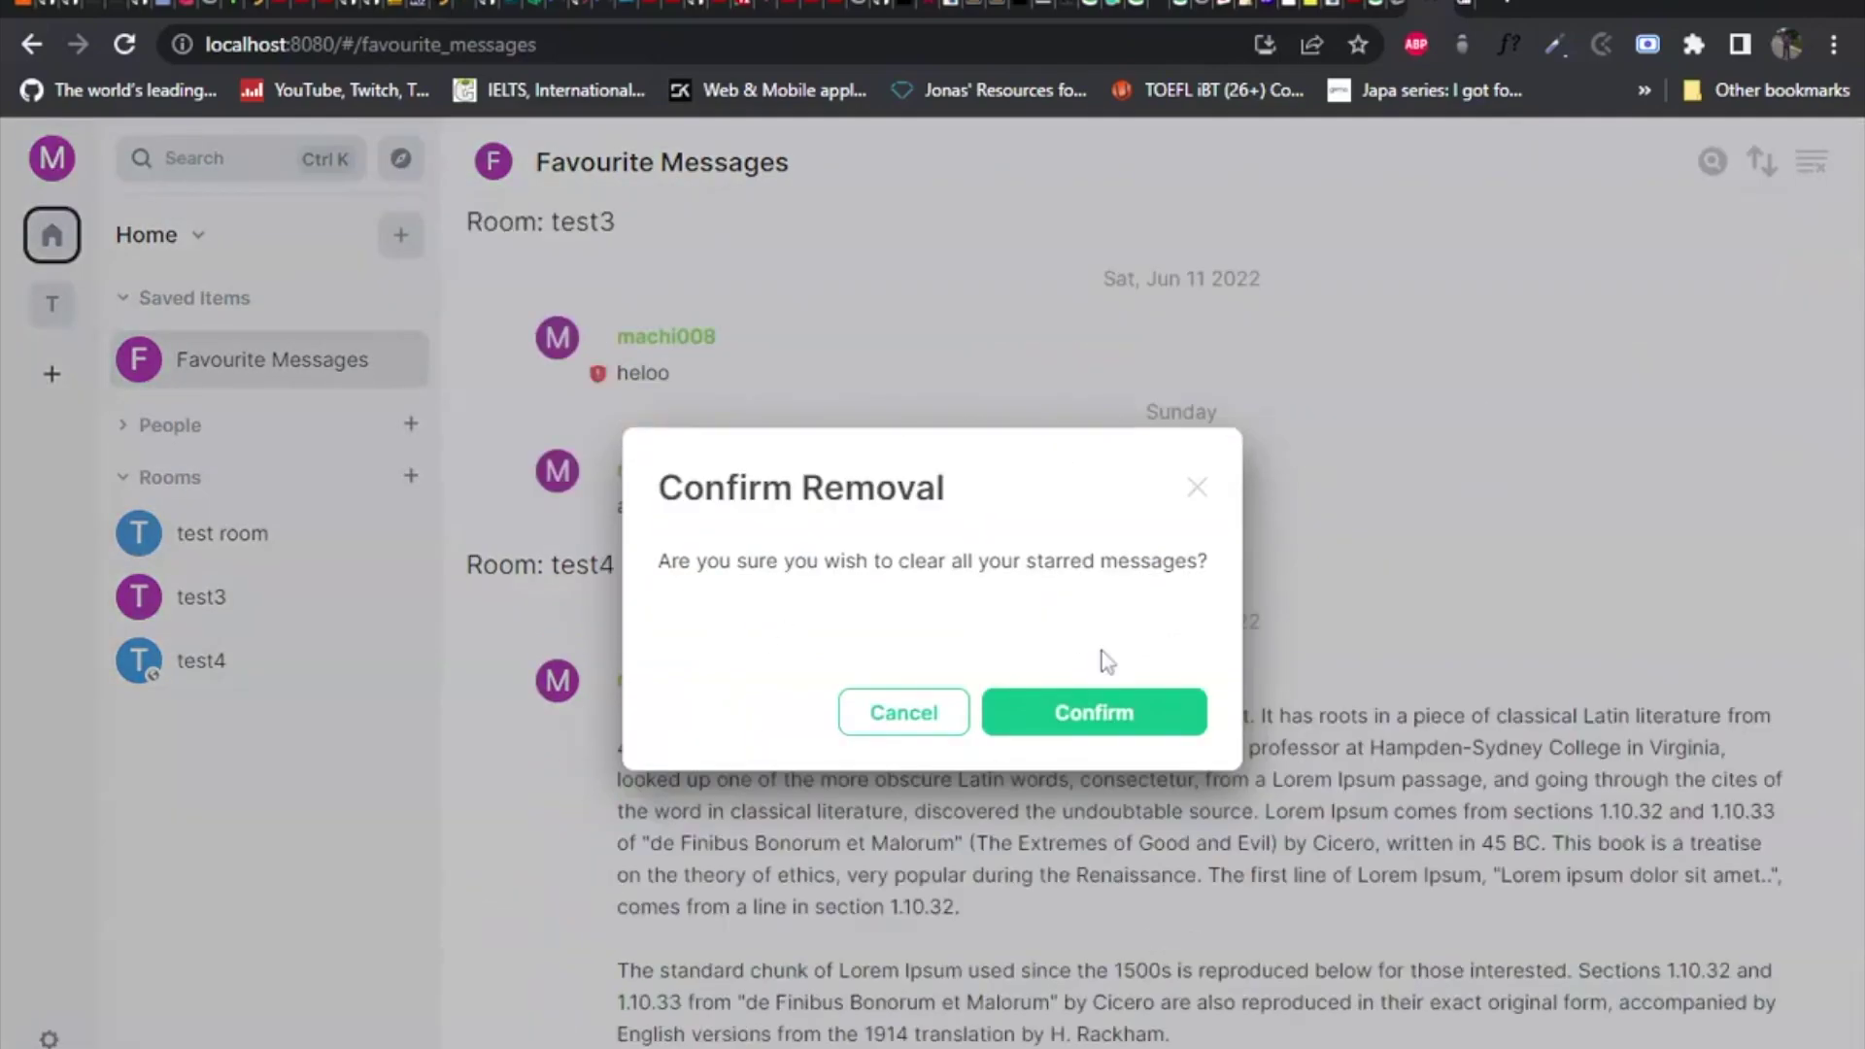
left_click(1108, 726)
Step: Look through the test4 room's messages and reopen Favourite Messages to check the list after clearing
left_click(319, 692)
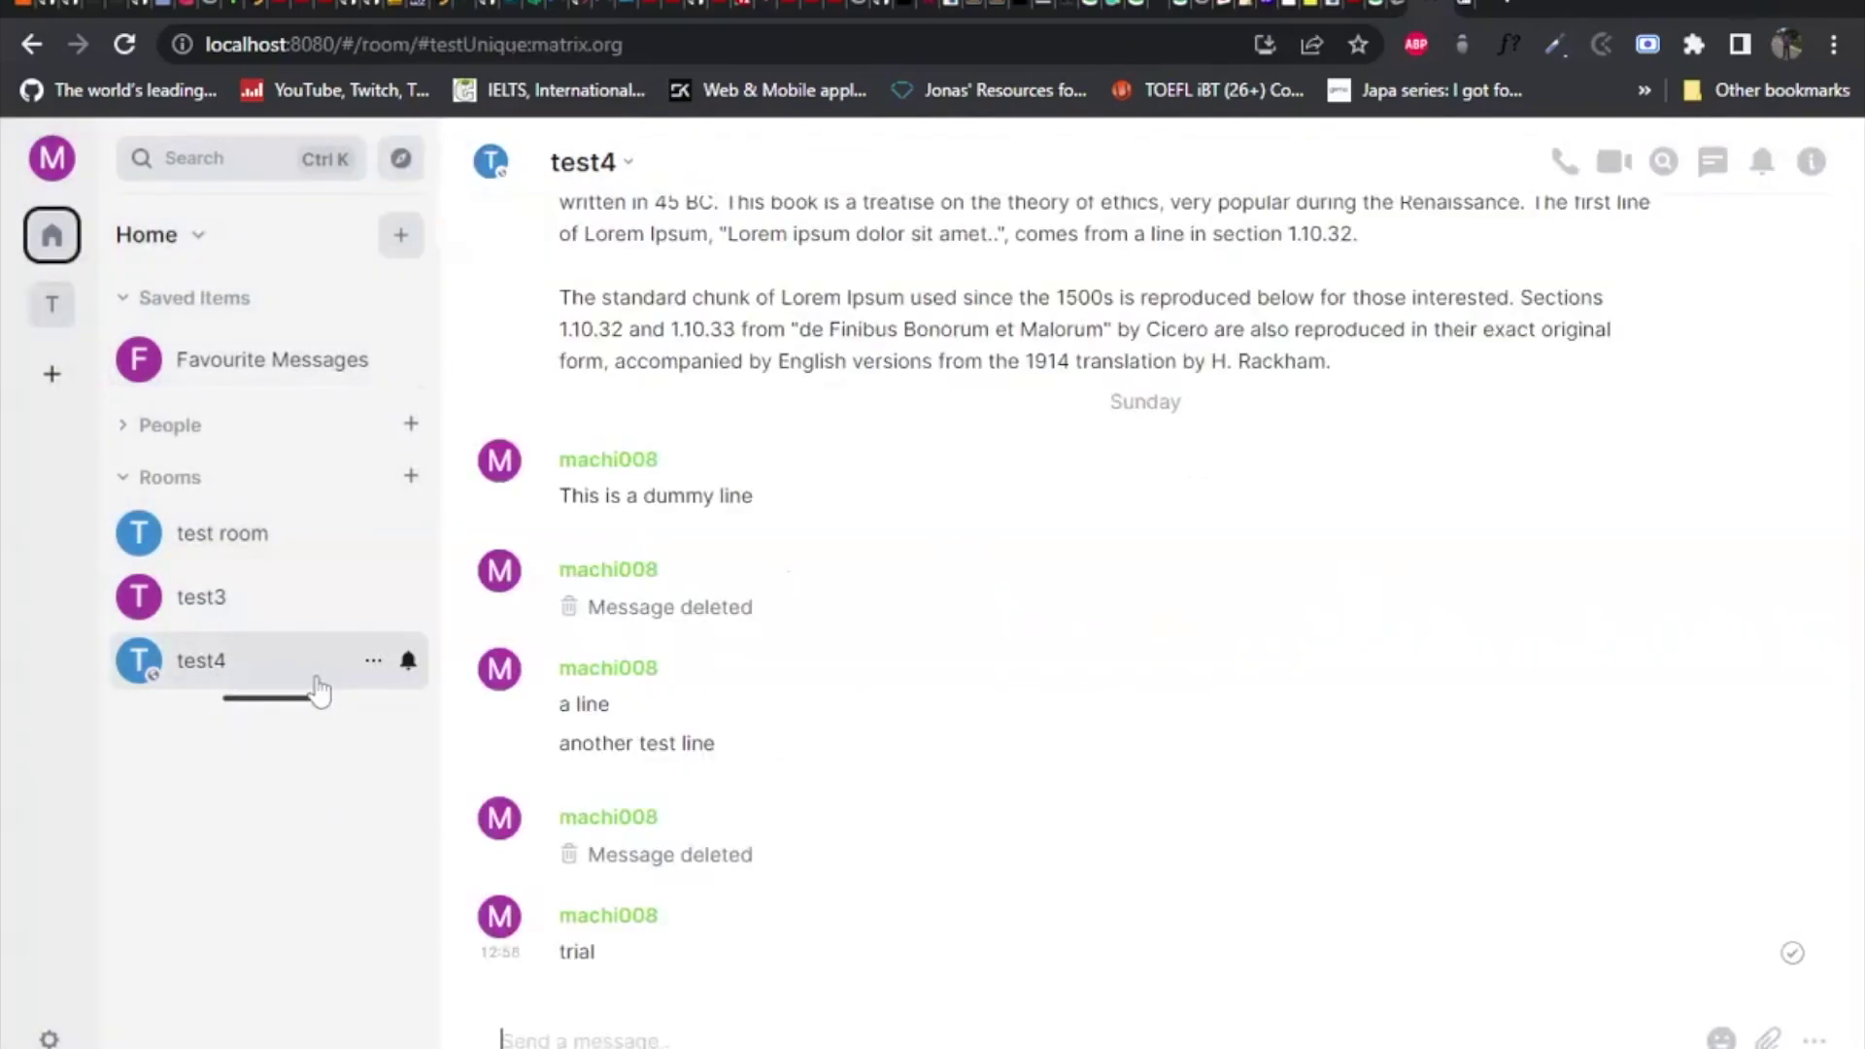
scroll(1007, 545, "up", 4)
left_click(254, 374)
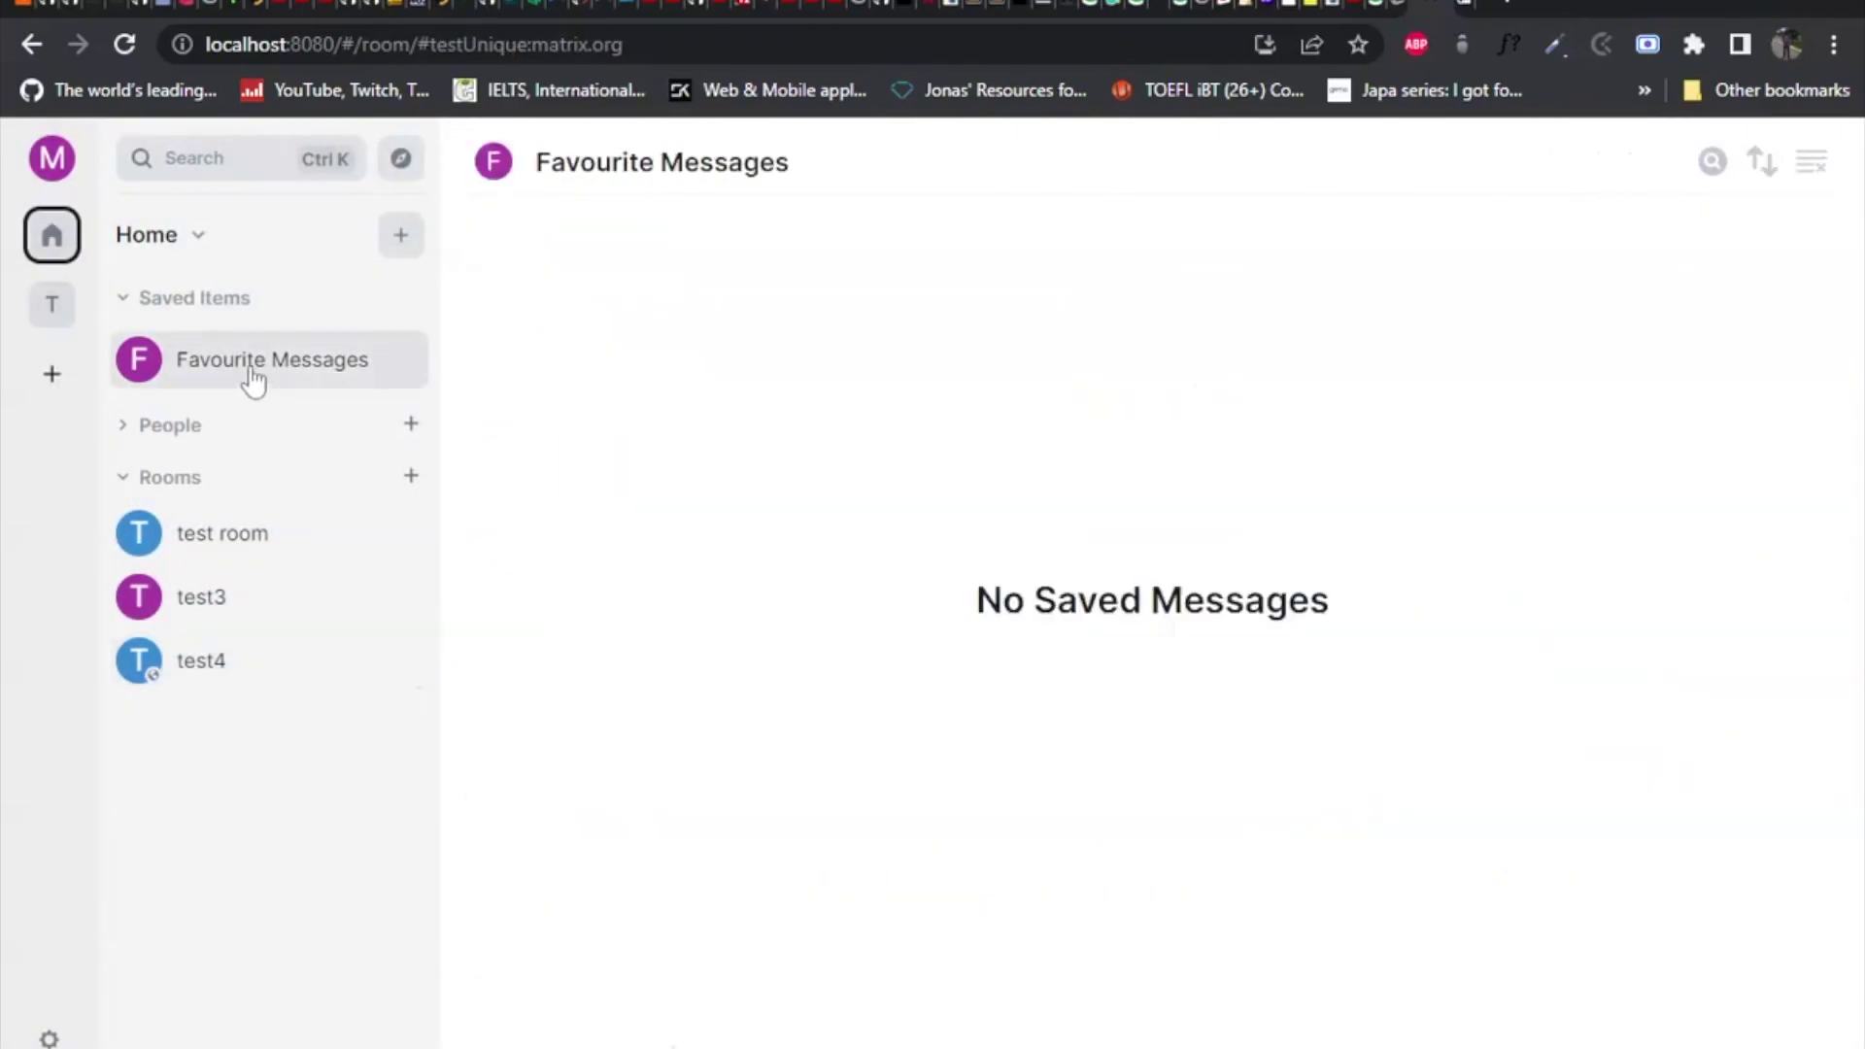